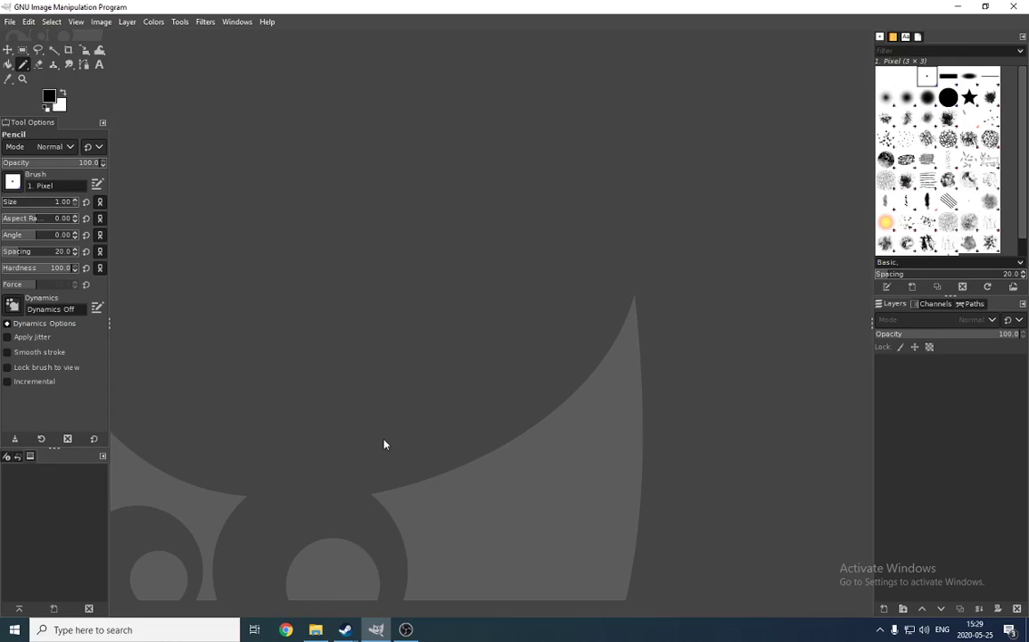
# Create a new 32 × 32 image and zoom in on it
pyautogui.hotkey('ctrl', 'n')
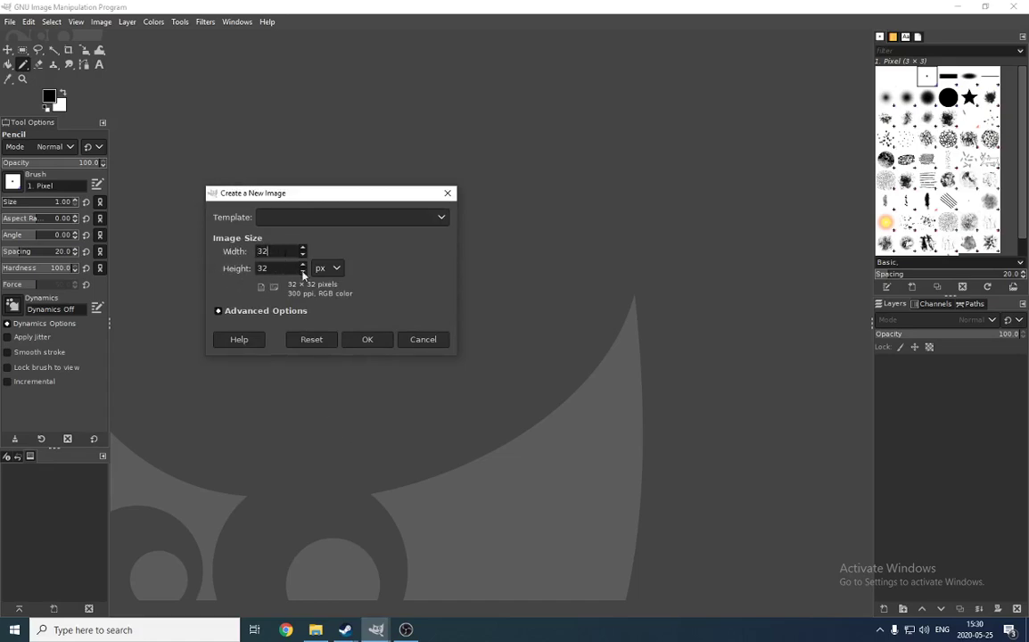
pyautogui.click(368, 340)
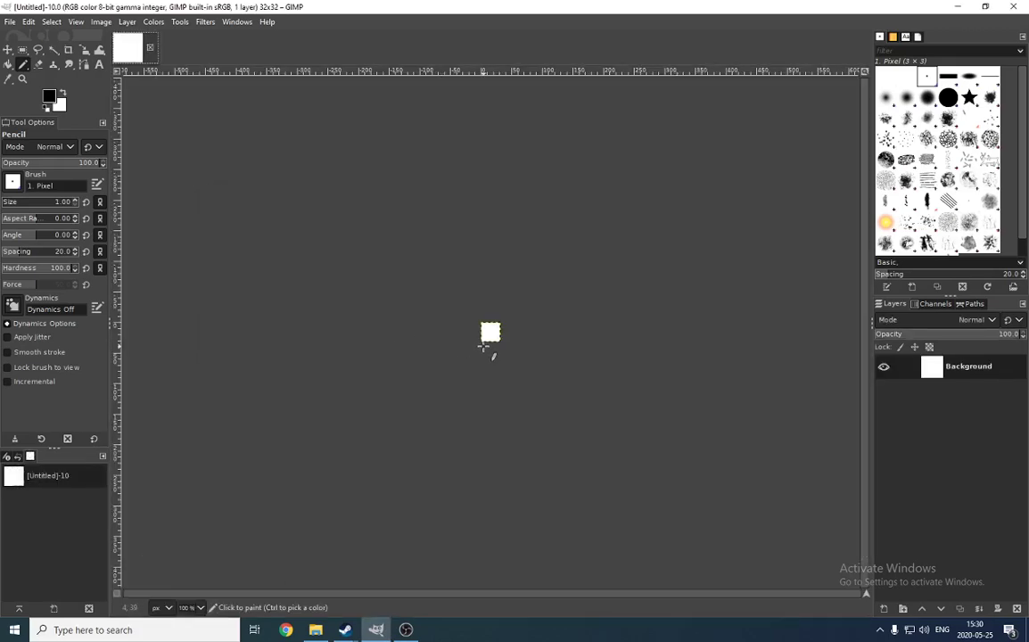
pyautogui.scroll(7, 486, 351)
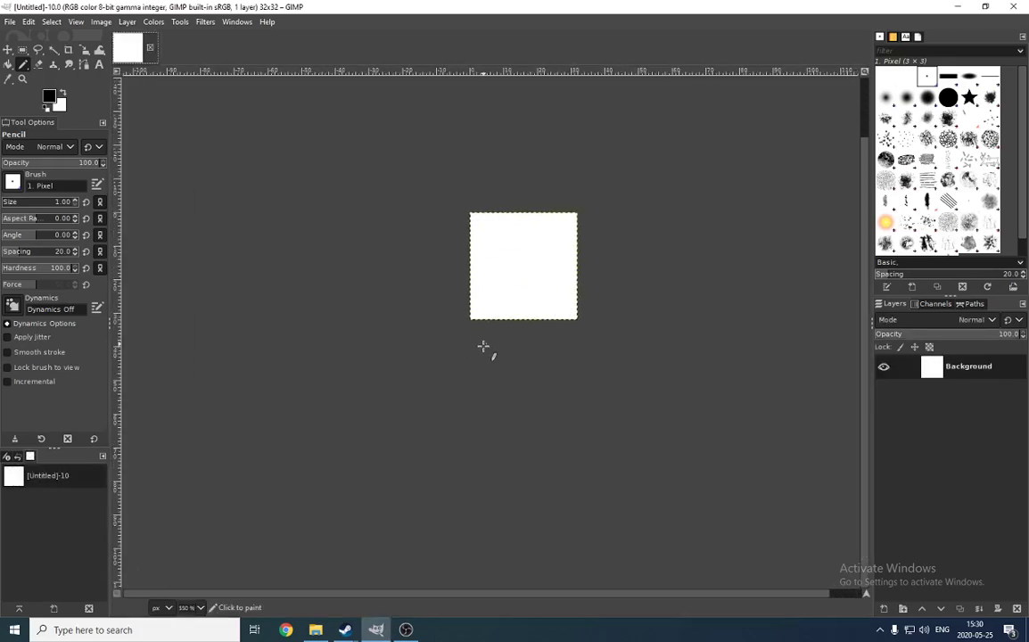
# Add a transparent layer named FG above Background
pyautogui.doubleClick(886, 540)
pyautogui.write('FG')
pyautogui.press('Return')
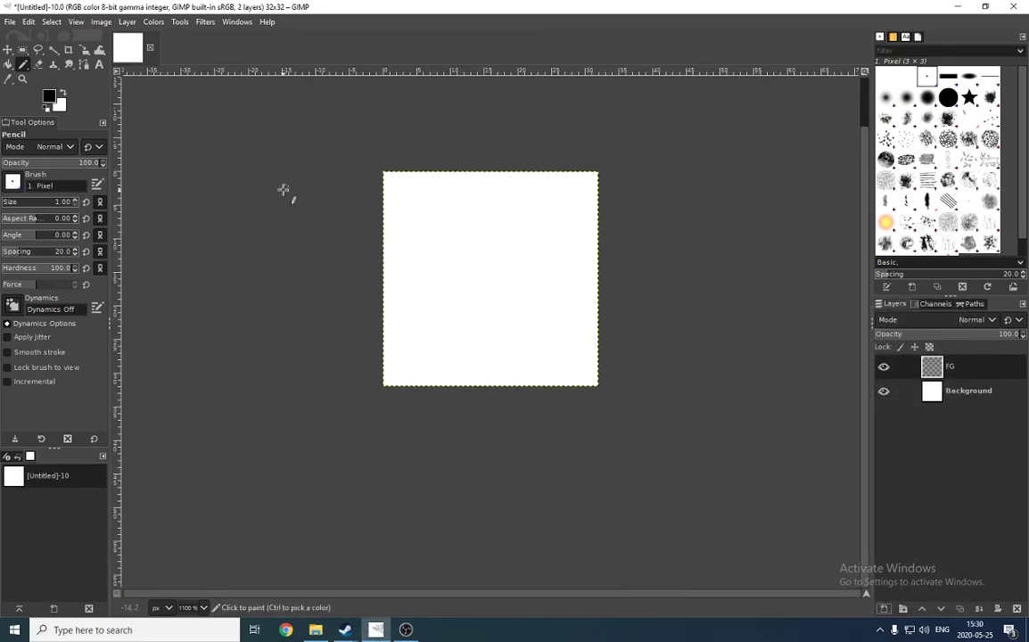
pyautogui.click(28, 67)
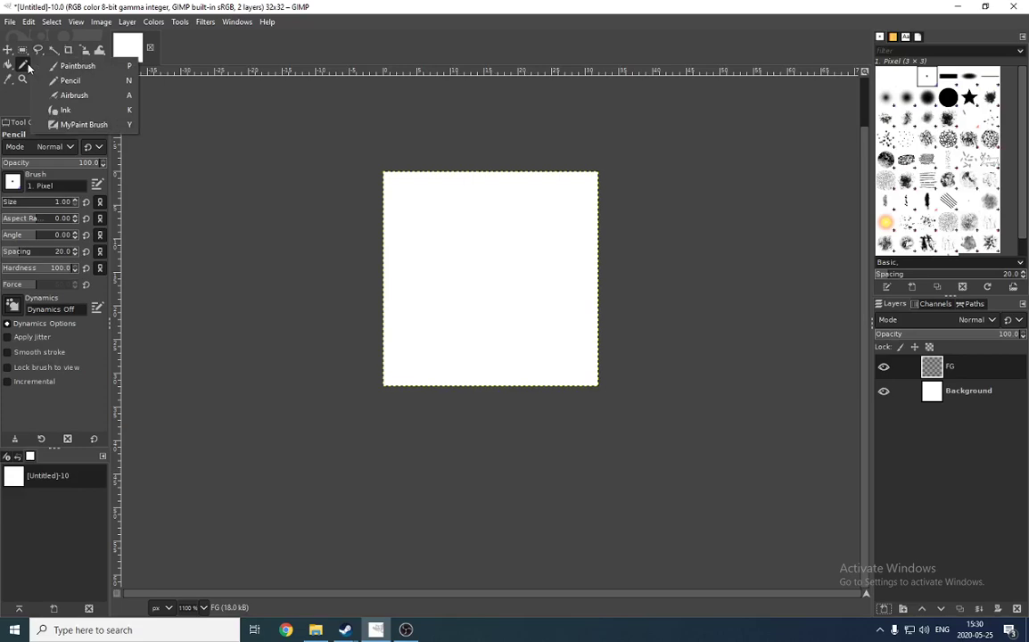
pyautogui.press('p')
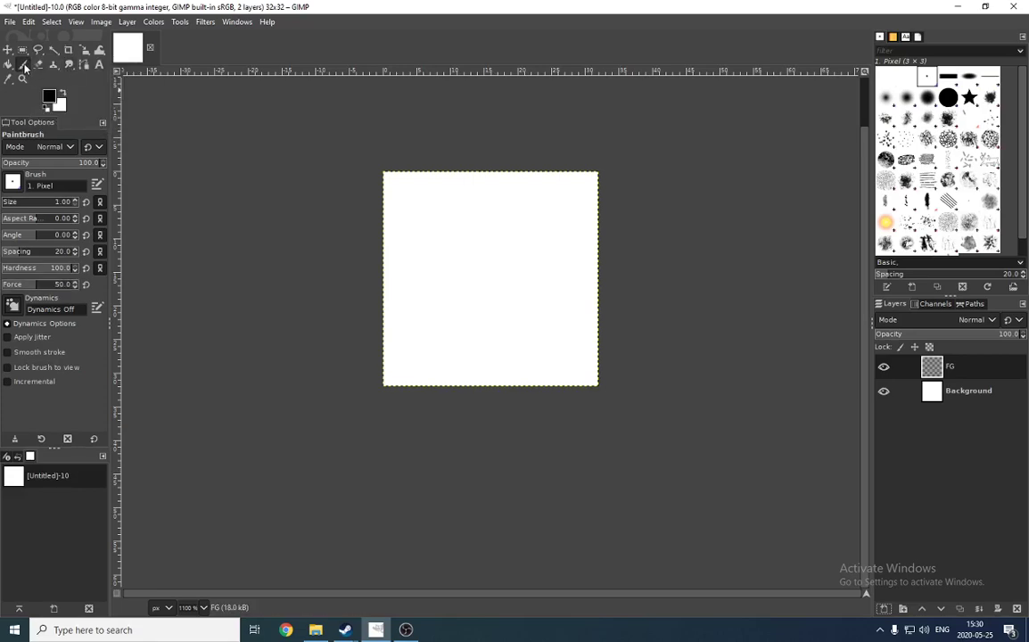
pyautogui.click(24, 68)
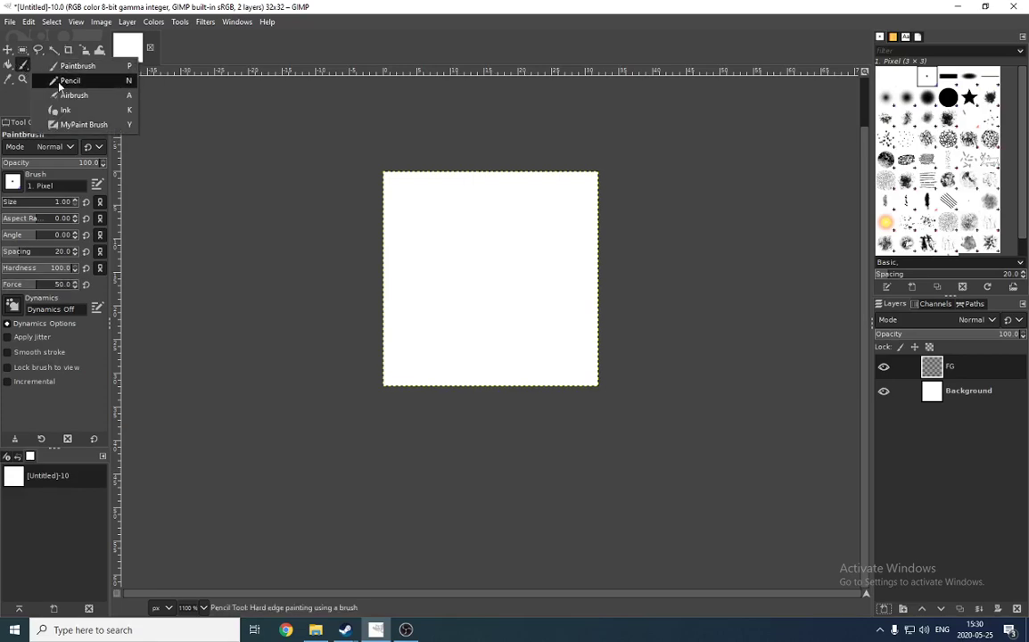
pyautogui.click(59, 82)
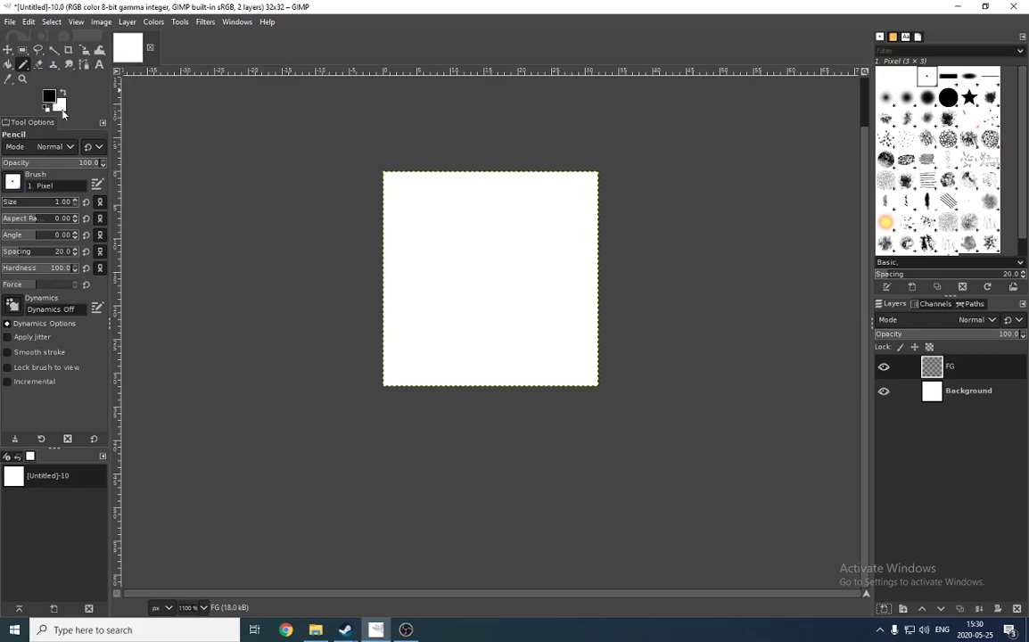
pyautogui.click(20, 182)
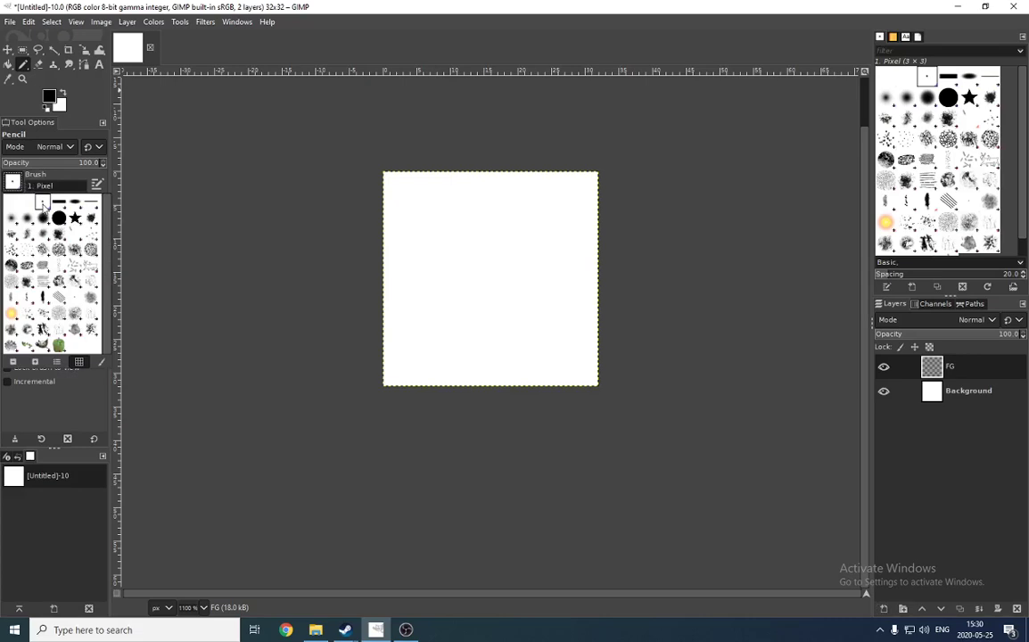
pyautogui.click(58, 165)
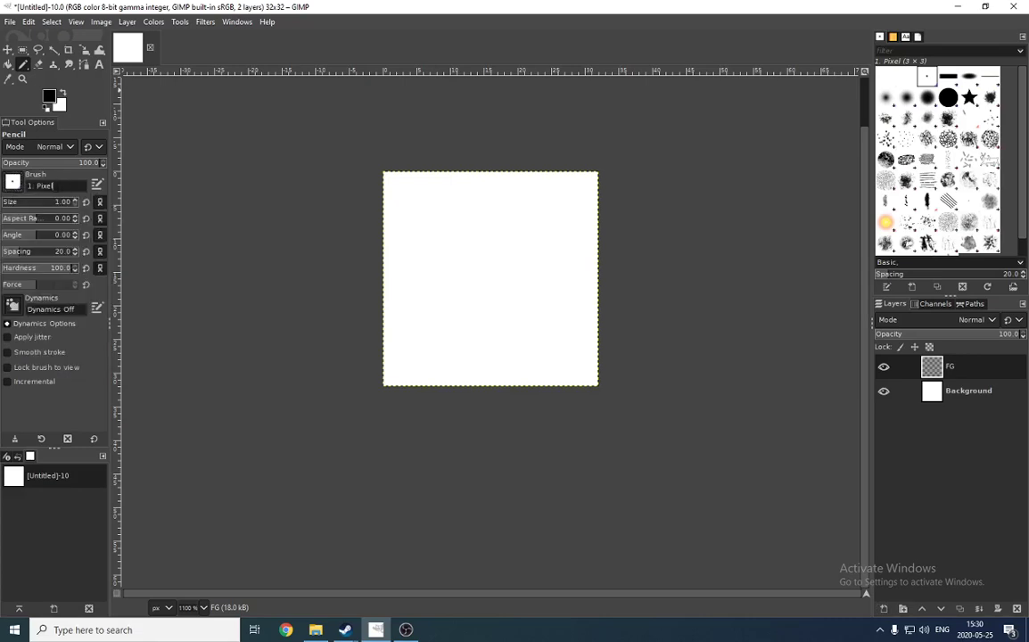
pyautogui.click(13, 182)
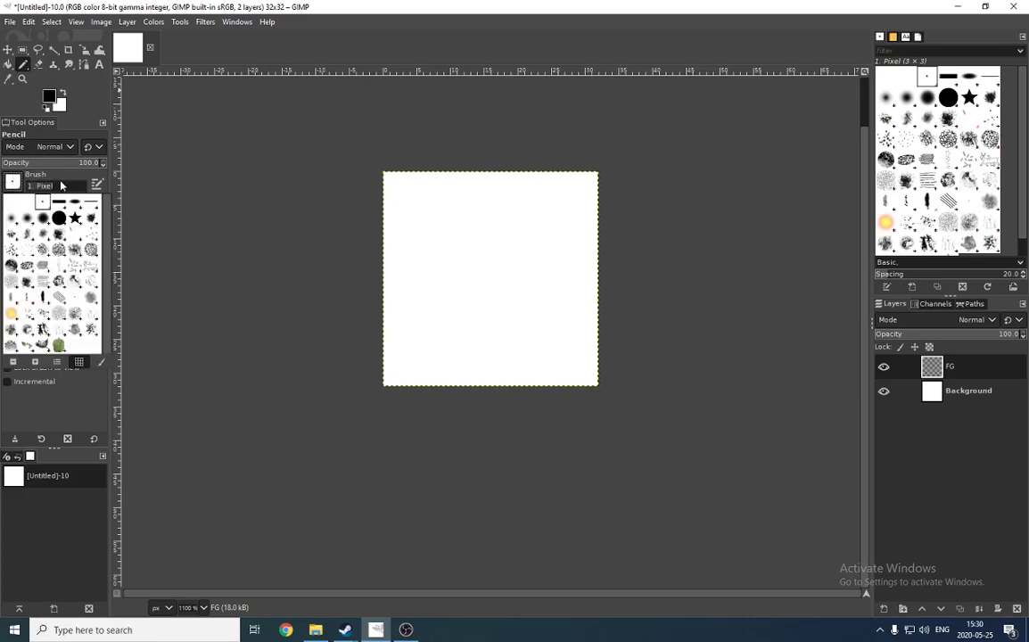
pyautogui.click(61, 185)
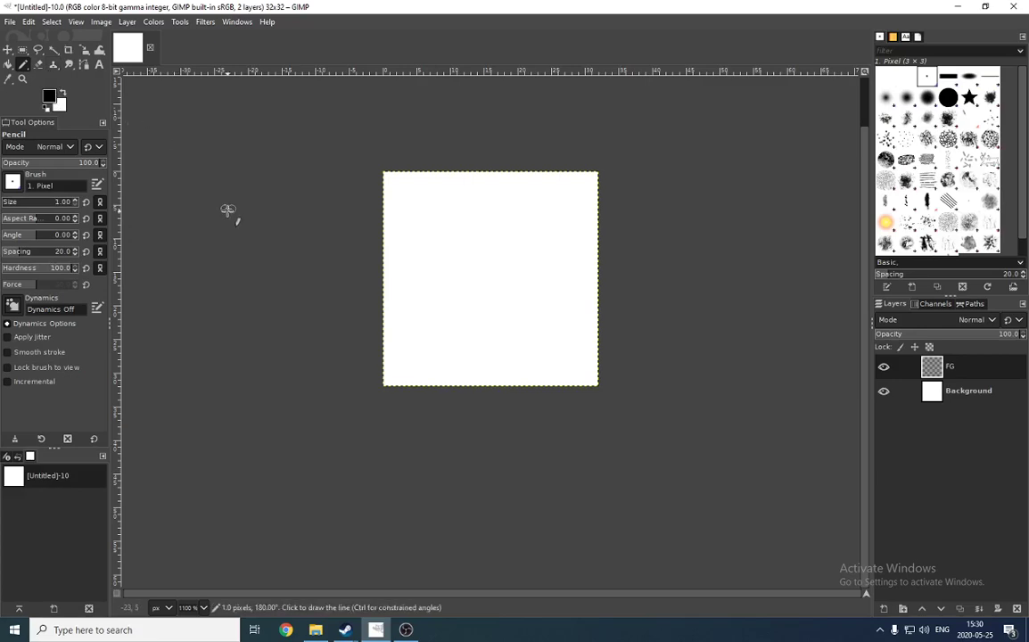
# Switch to the Eraser with the 1. Pixel brush and untick Hard edge
pyautogui.hotkey('shift', 'e')
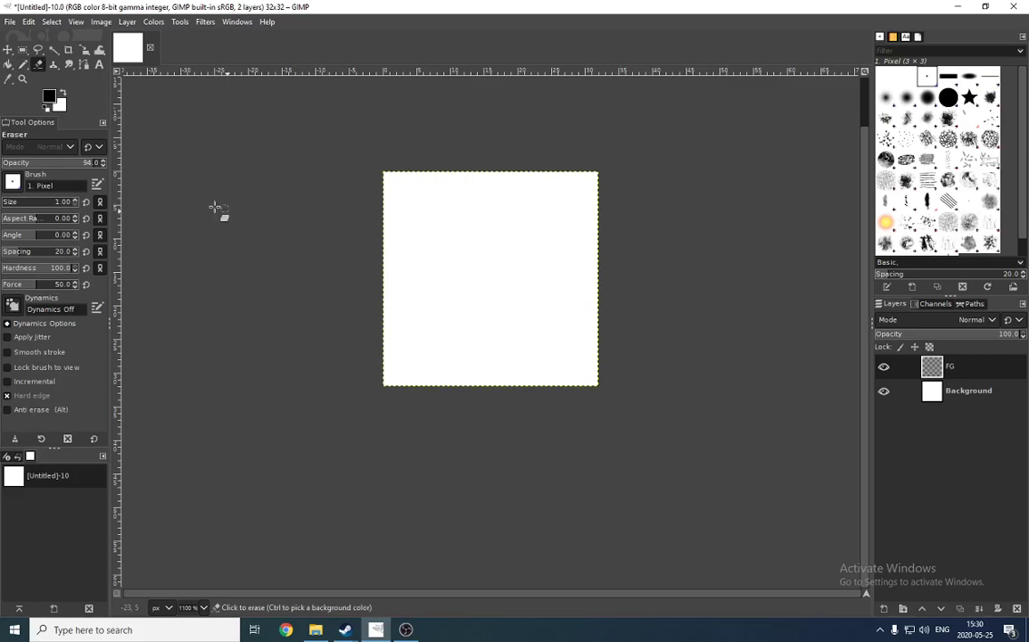
pyautogui.click(12, 181)
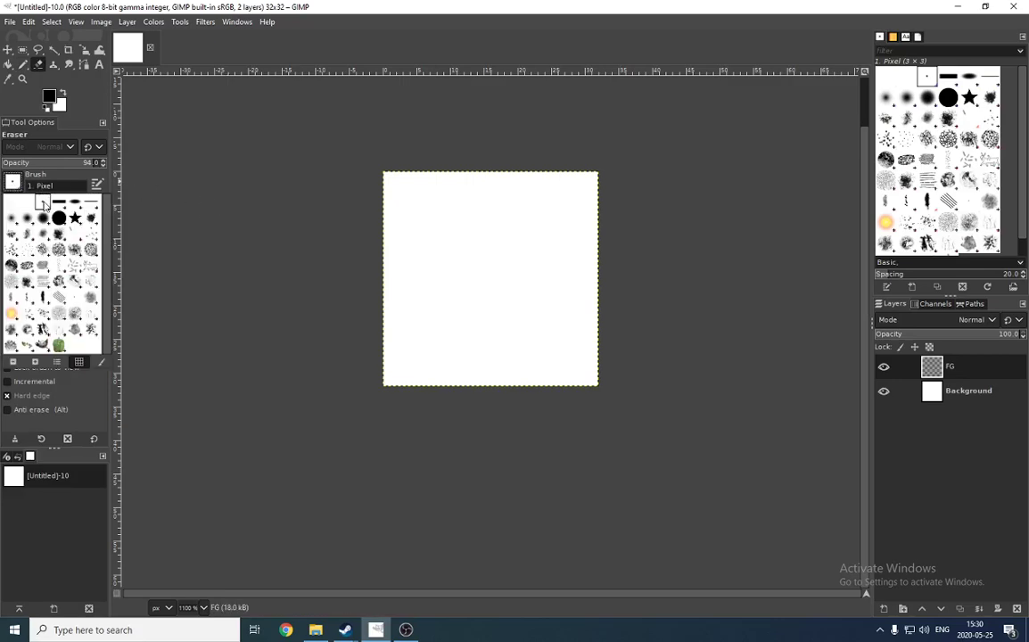
pyautogui.click(57, 178)
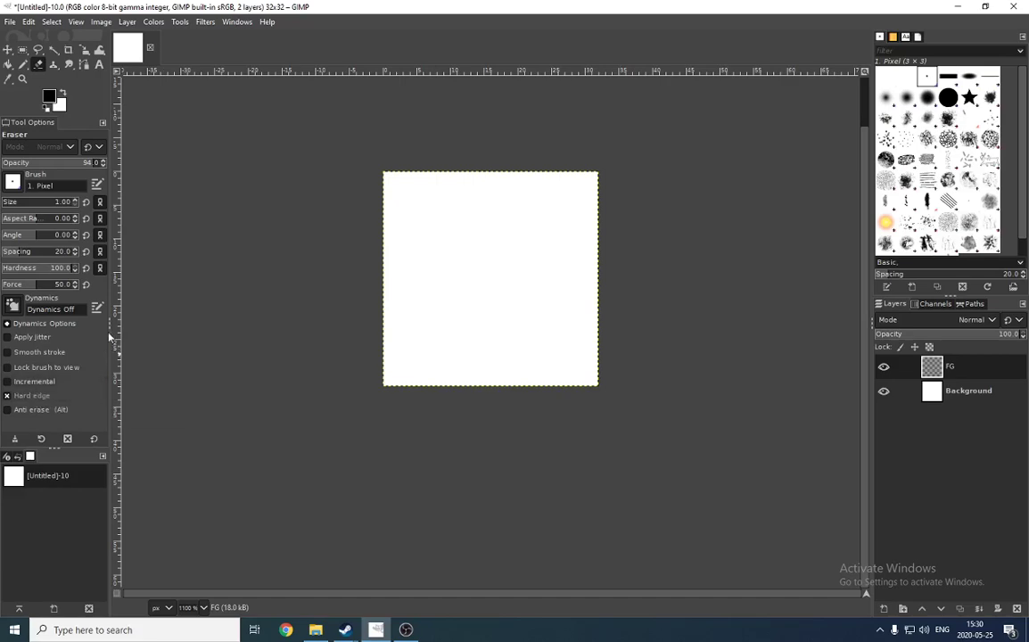
pyautogui.click(28, 397)
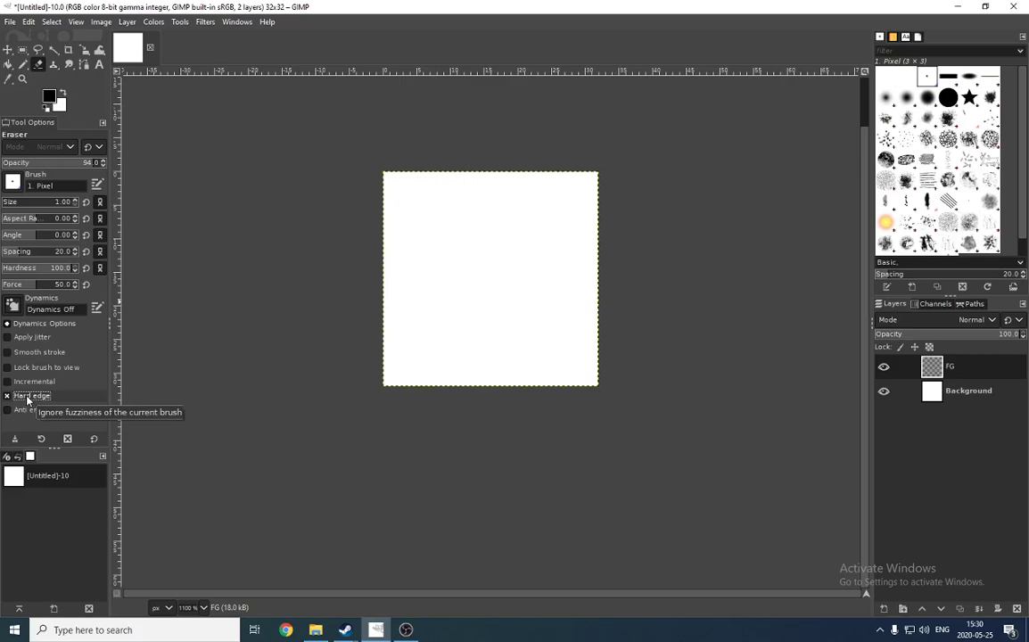
# Draw a test outline with the Pencil, partly erase it, then delete it
pyautogui.click(23, 64)
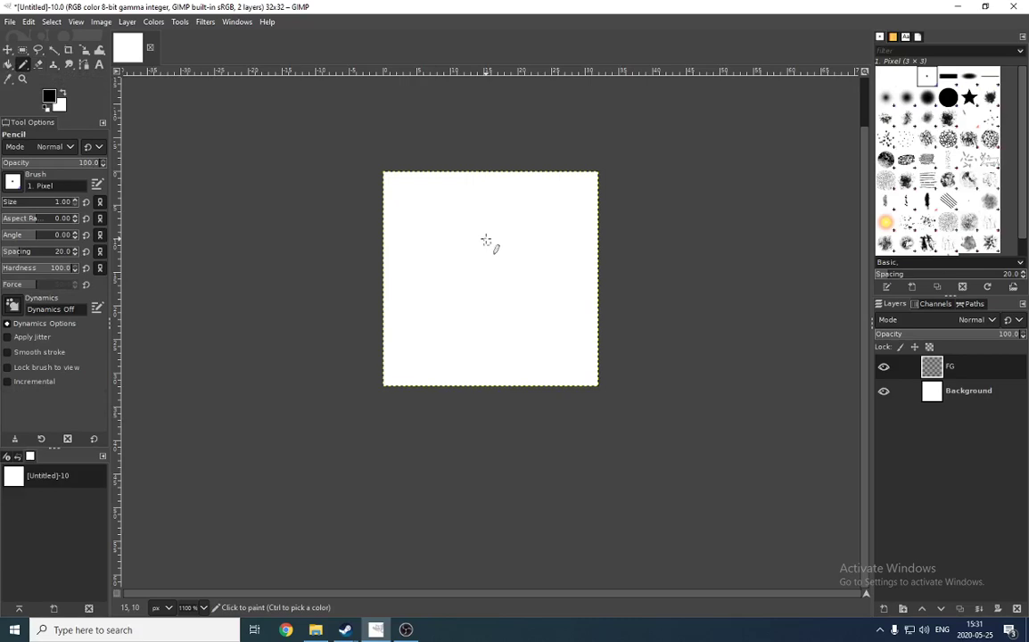
pyautogui.moveTo(427, 214)
pyautogui.mouseDown()
pyautogui.moveTo(443, 215)
pyautogui.moveTo(427, 220)
pyautogui.mouseUp()
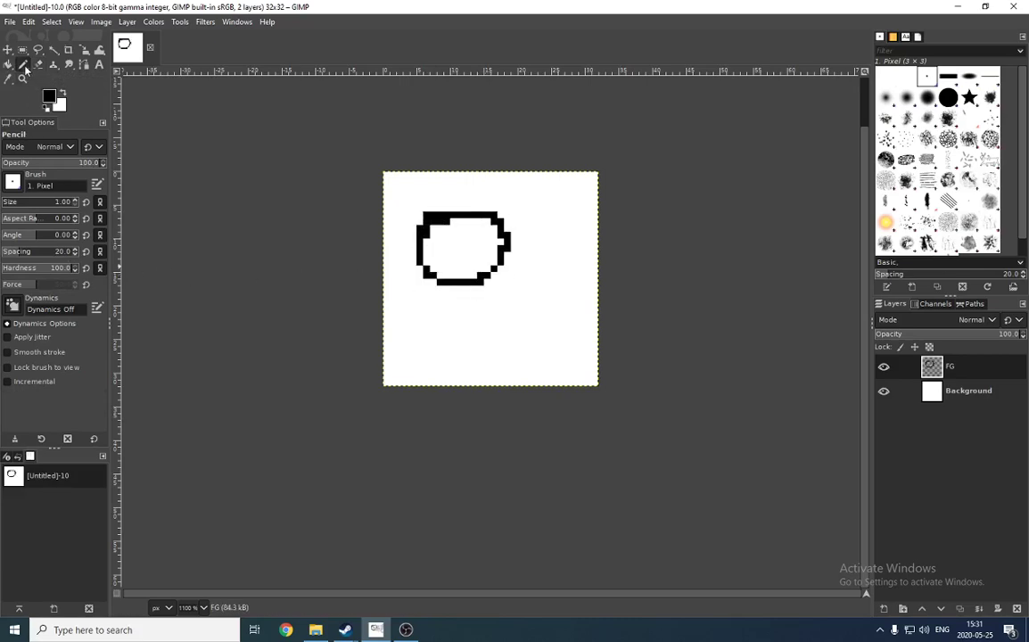
pyautogui.click(39, 64)
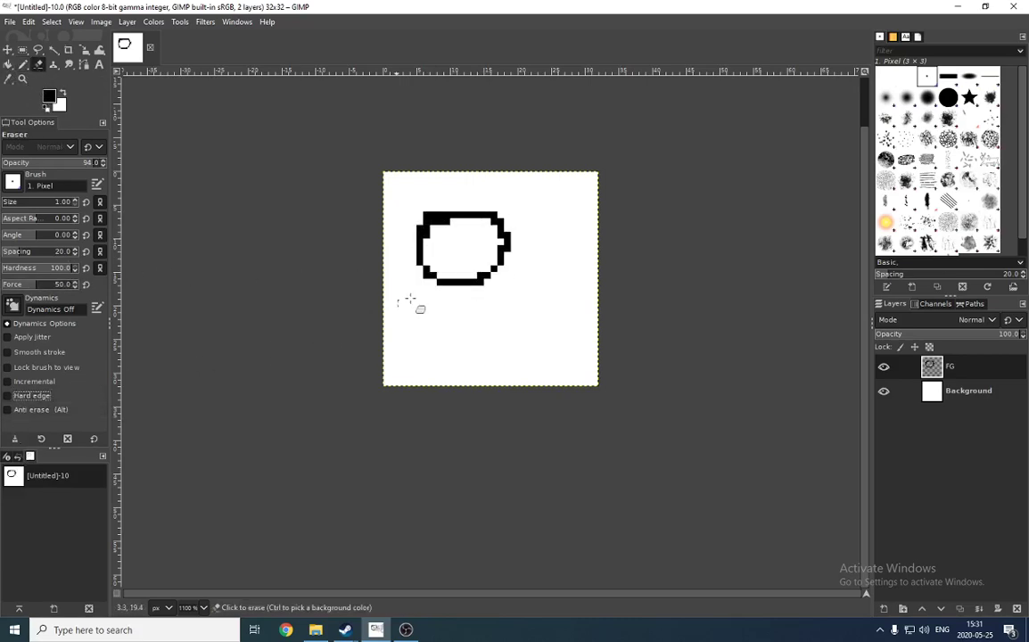
pyautogui.moveTo(461, 215)
pyautogui.mouseDown()
pyautogui.moveTo(423, 230)
pyautogui.moveTo(418, 256)
pyautogui.moveTo(454, 265)
pyautogui.moveTo(455, 277)
pyautogui.moveTo(471, 267)
pyautogui.moveTo(490, 279)
pyautogui.moveTo(493, 218)
pyautogui.moveTo(433, 222)
pyautogui.moveTo(485, 281)
pyautogui.moveTo(427, 272)
pyautogui.mouseUp()
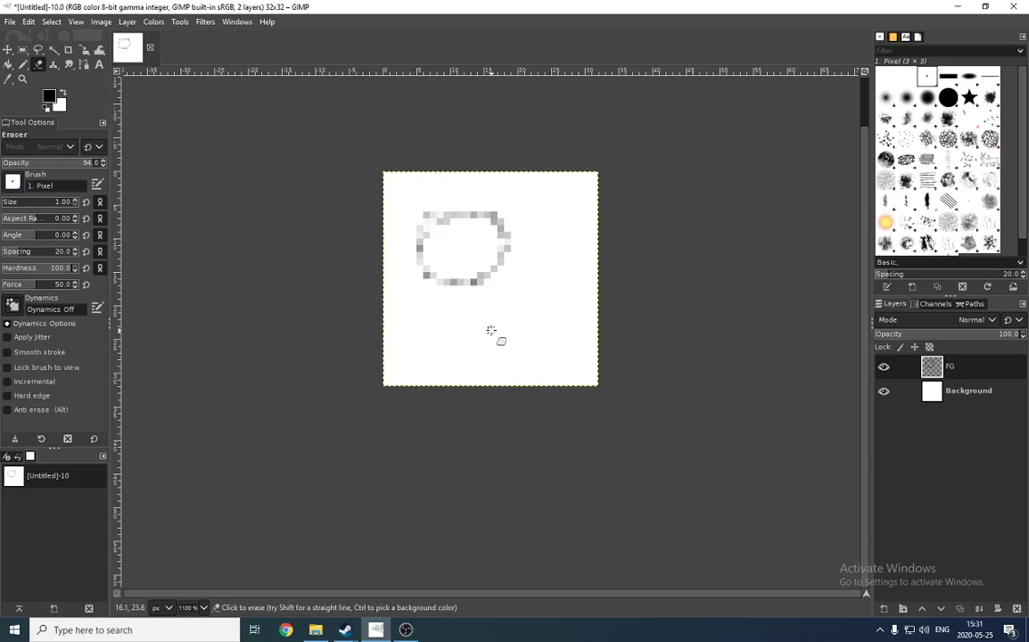
pyautogui.click(23, 50)
pyautogui.moveTo(396, 178); pyautogui.dragTo(565, 327)
pyautogui.press('Delete')
pyautogui.hotkey('ctrl', 'shift', 'a')
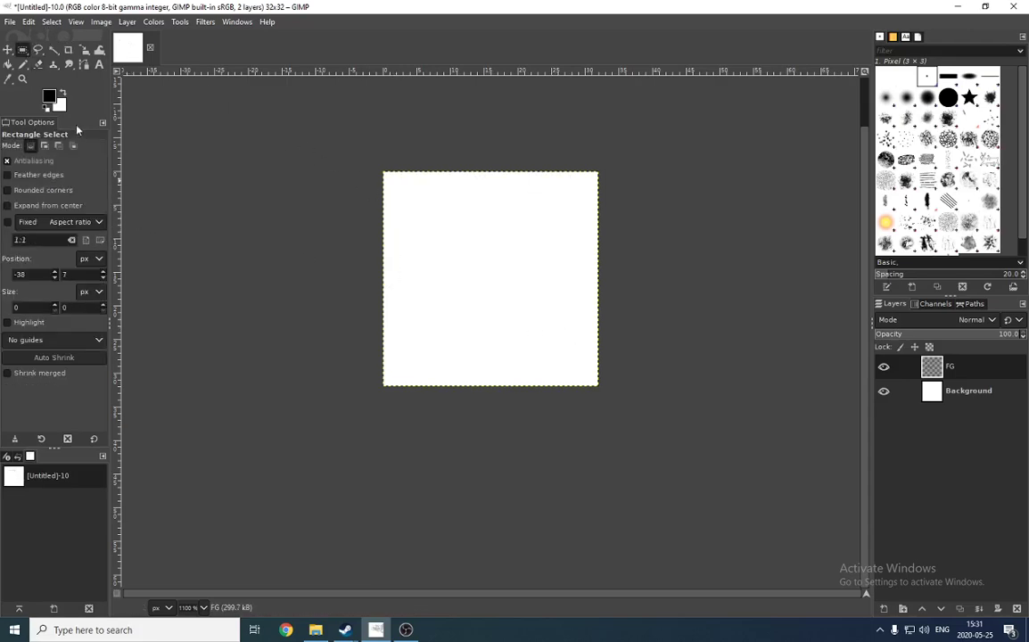
# Re-enable the eraser's Hard edge, test it on a pencil ellipse, then delete the strokes
pyautogui.click(23, 64)
pyautogui.moveTo(529, 222)
pyautogui.mouseDown()
pyautogui.moveTo(472, 222)
pyautogui.moveTo(533, 228)
pyautogui.mouseUp()
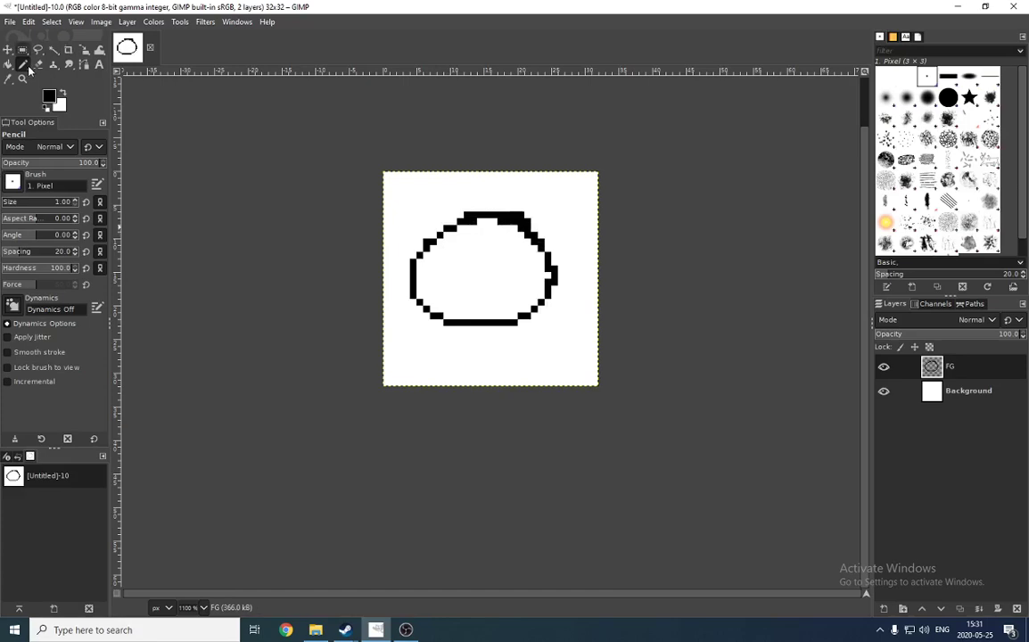
pyautogui.click(38, 64)
pyautogui.click(33, 398)
pyautogui.moveTo(427, 237)
pyautogui.mouseDown()
pyautogui.moveTo(452, 223)
pyautogui.moveTo(449, 234)
pyautogui.moveTo(523, 223)
pyautogui.moveTo(551, 255)
pyautogui.moveTo(551, 291)
pyautogui.mouseUp()
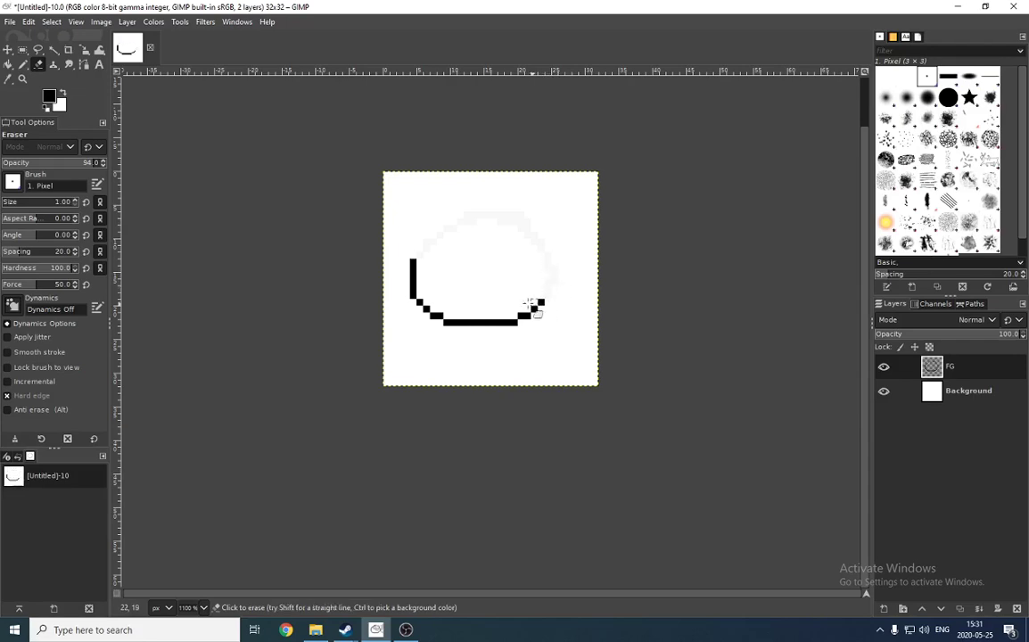
pyautogui.click(24, 50)
pyautogui.moveTo(389, 213); pyautogui.dragTo(579, 397)
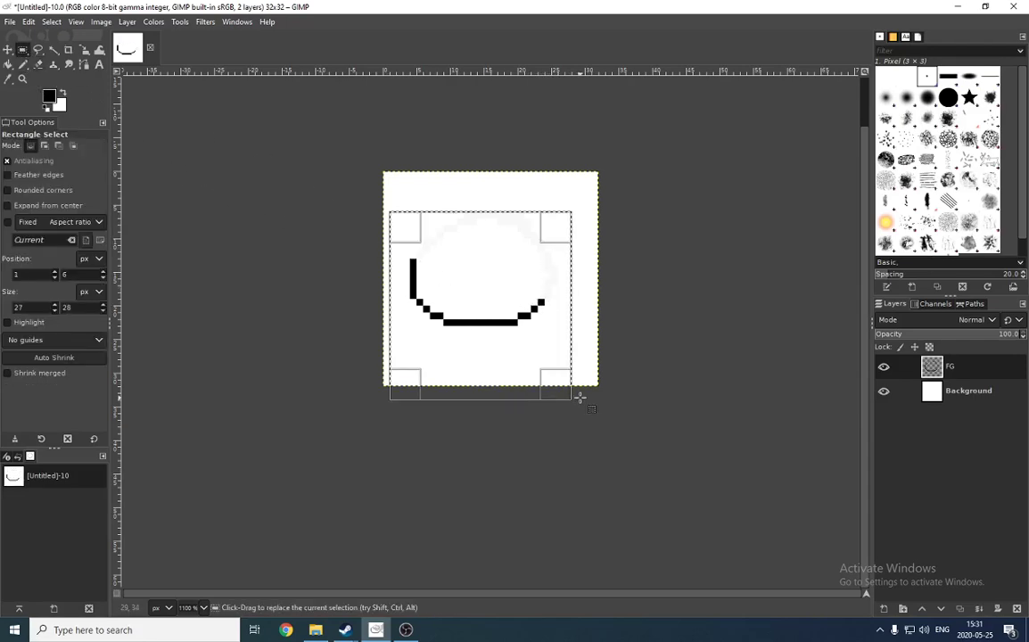
pyautogui.press('Delete')
# Clear the selection, then draw a freehand Pencil loop and undo it
pyautogui.click(39, 64)
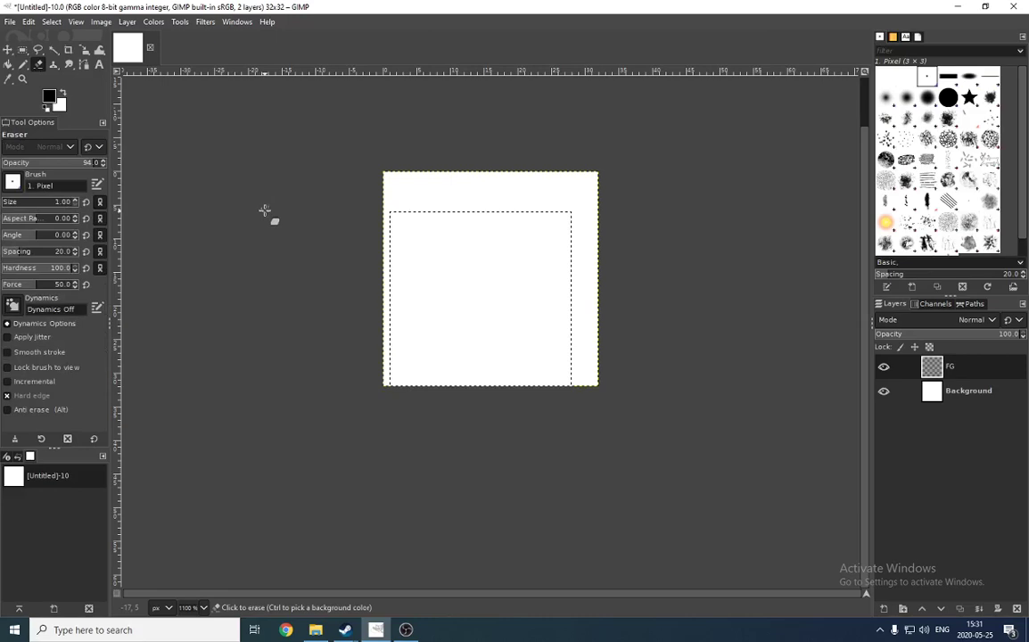
pyautogui.click(23, 64)
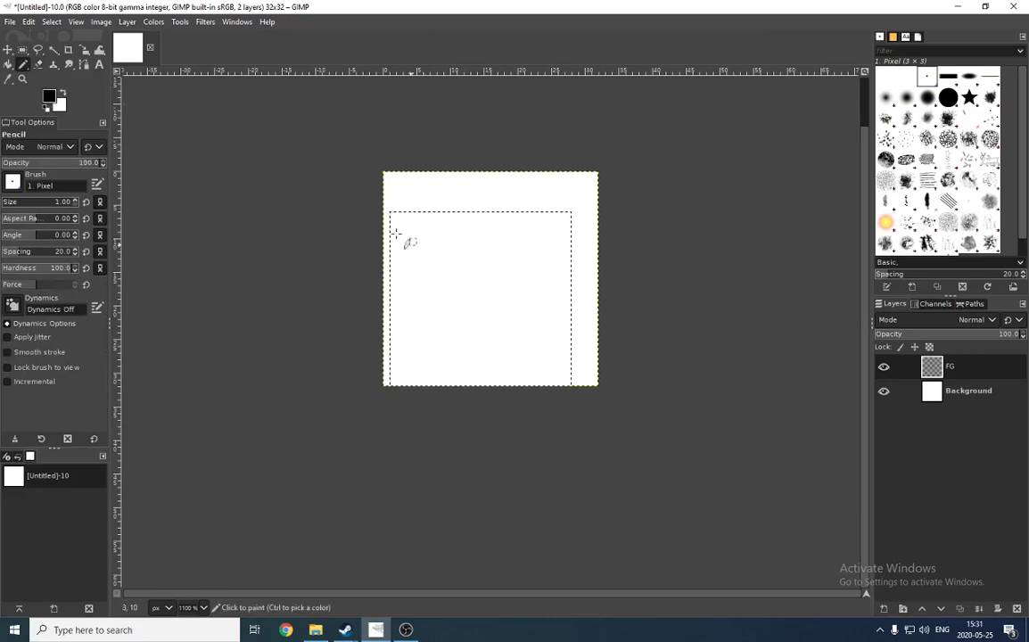
pyautogui.click(24, 51)
pyautogui.click(510, 278)
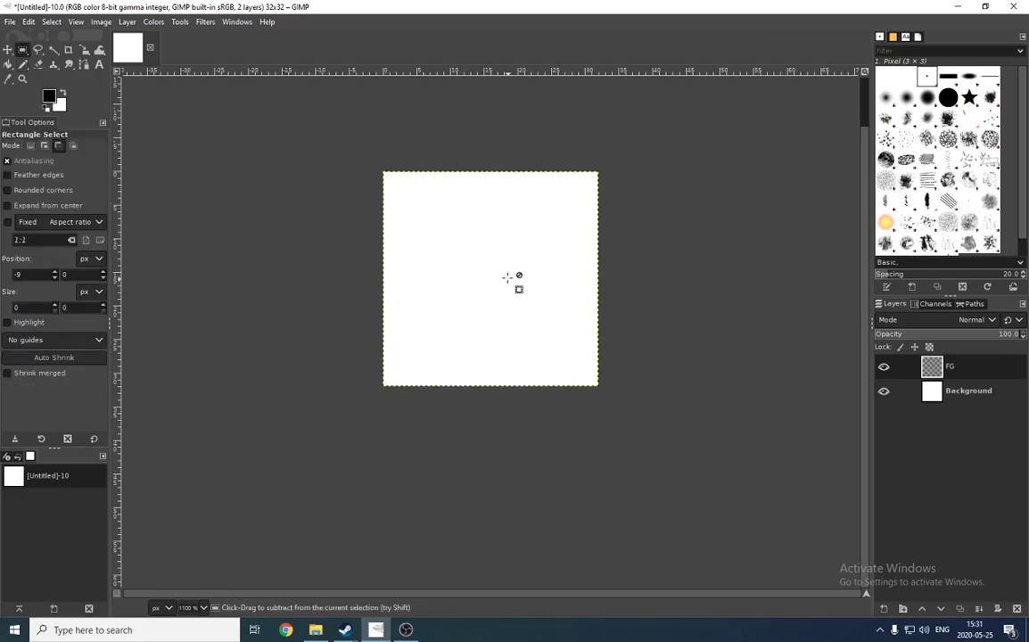
pyautogui.scroll(3, 510, 278)
pyautogui.click(23, 64)
pyautogui.moveTo(390, 143); pyautogui.dragTo(367, 161)
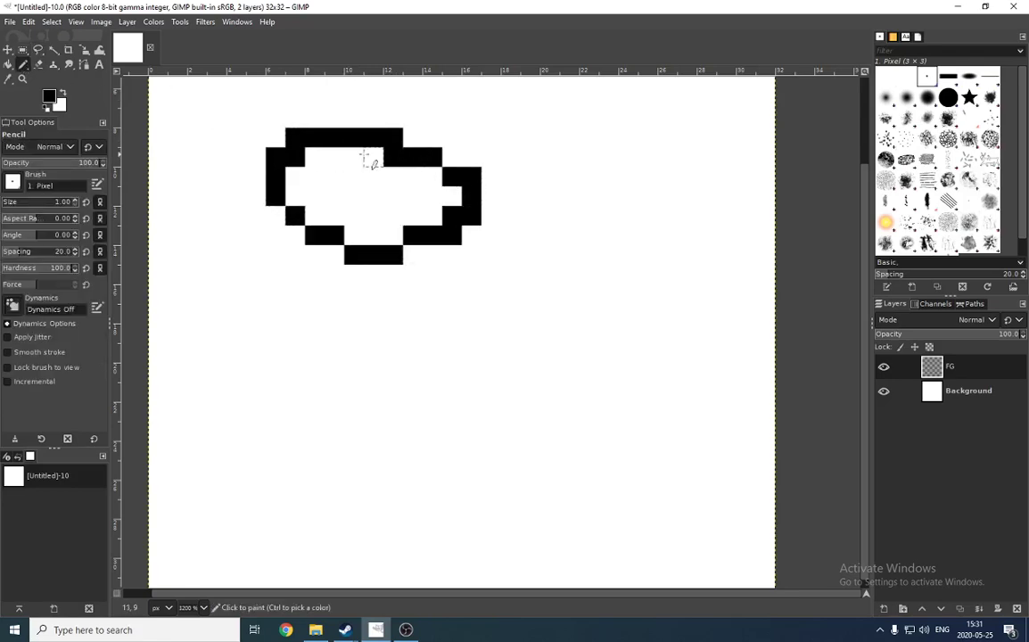
pyautogui.hotkey('ctrl', 'z')
pyautogui.scroll(-2, 392, 251)
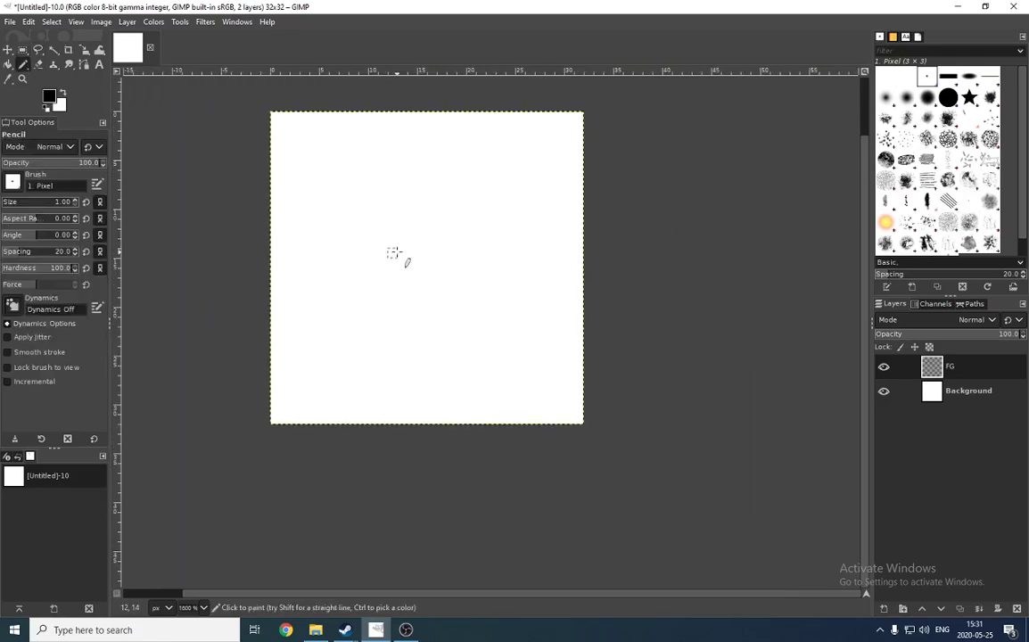
# In Image > Configure Grid, set Double dashed lines with 2 × 2 pixel spacing
pyautogui.click(97, 21)
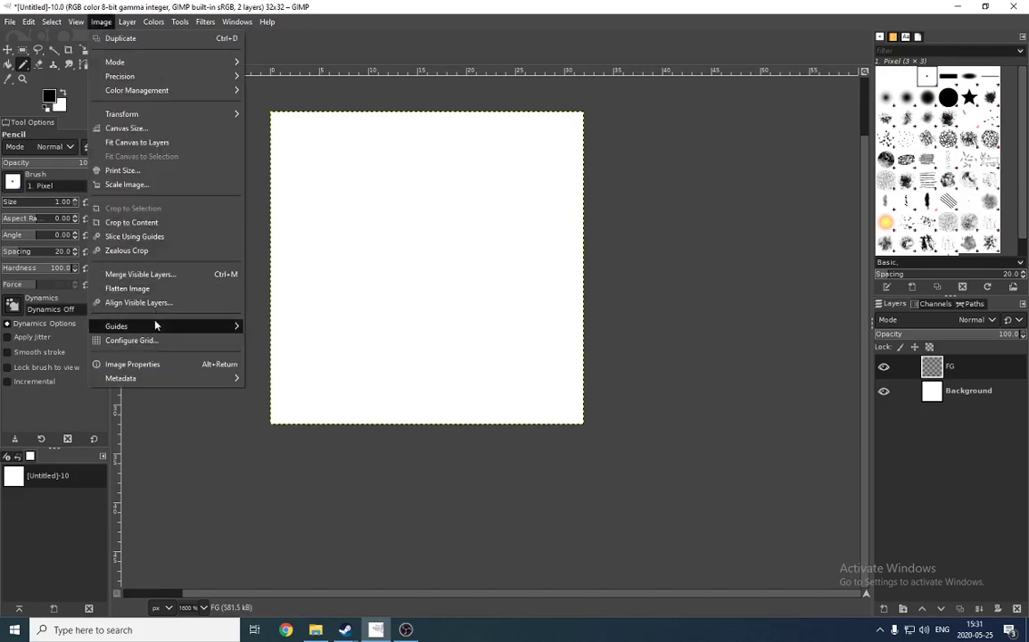
pyautogui.click(148, 345)
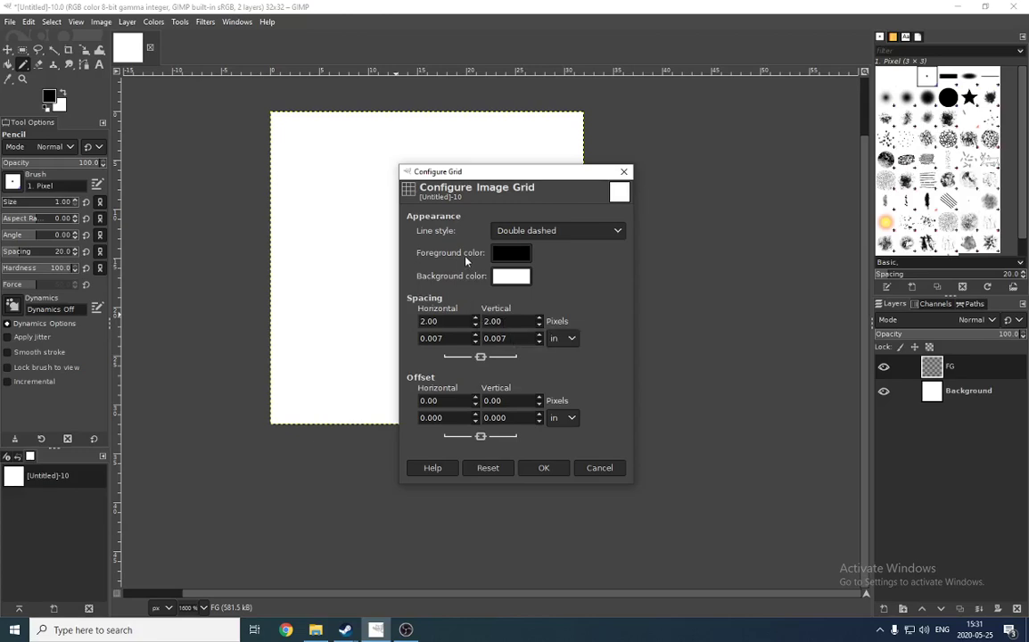
pyautogui.click(526, 231)
pyautogui.click(527, 241)
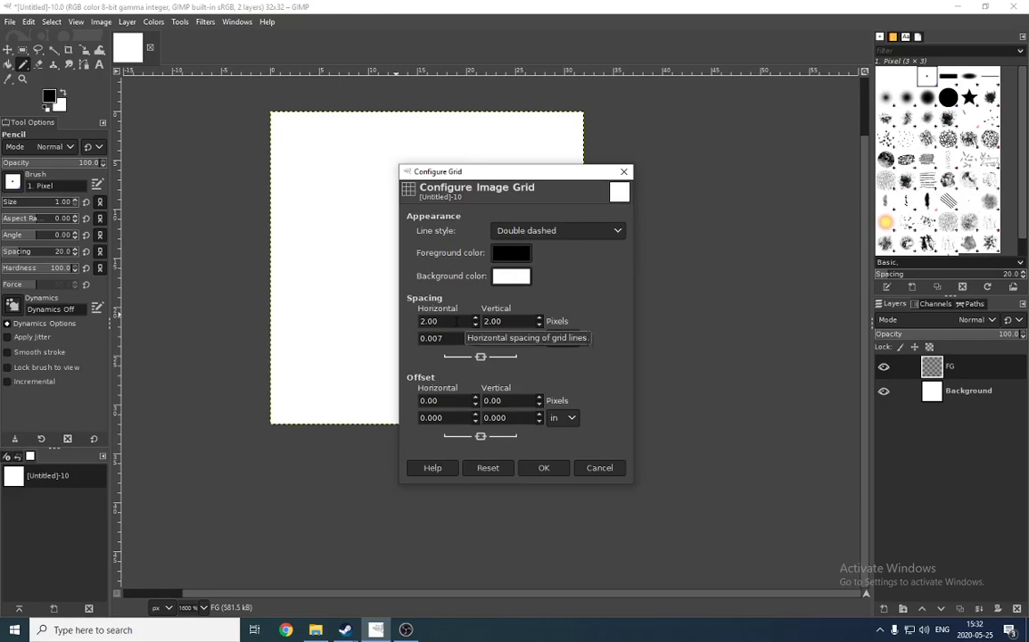
pyautogui.click(442, 321)
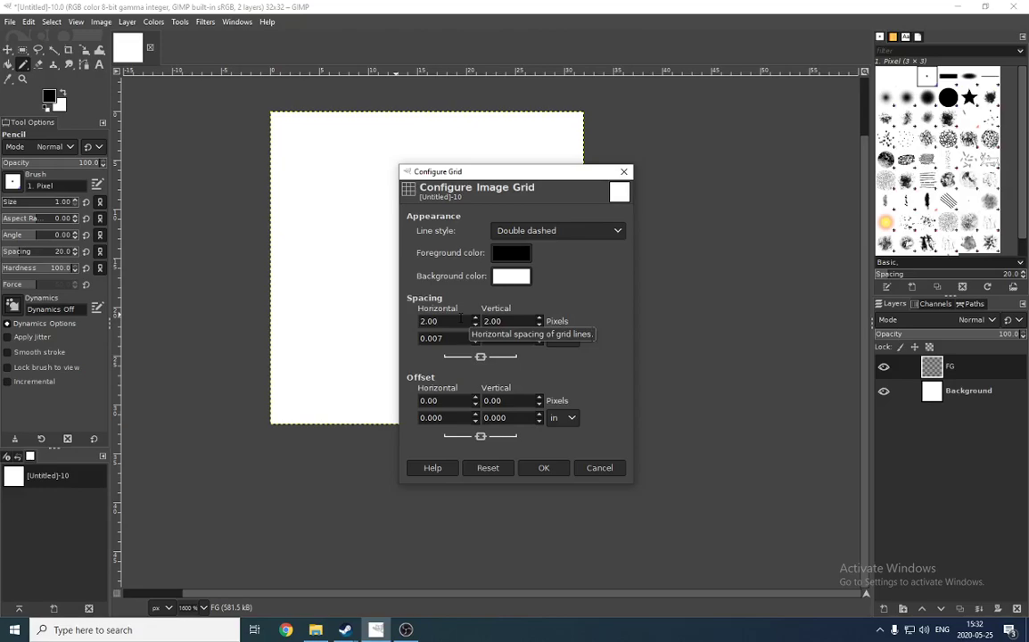
pyautogui.click(551, 470)
# Paint a black test bar, a row beneath it and a single pixel on the grid
pyautogui.scroll(2, 336, 160)
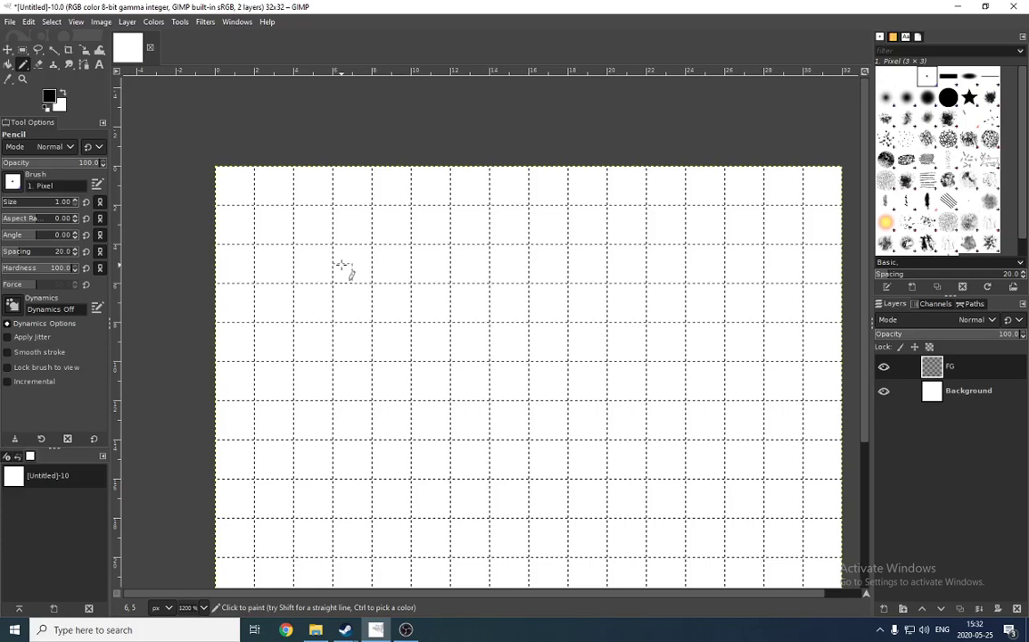
pyautogui.moveTo(340, 264)
pyautogui.mouseDown()
pyautogui.moveTo(360, 238)
pyautogui.moveTo(363, 265)
pyautogui.moveTo(348, 261)
pyautogui.moveTo(398, 271)
pyautogui.mouseUp()
pyautogui.hotkey('ctrl', 'z')
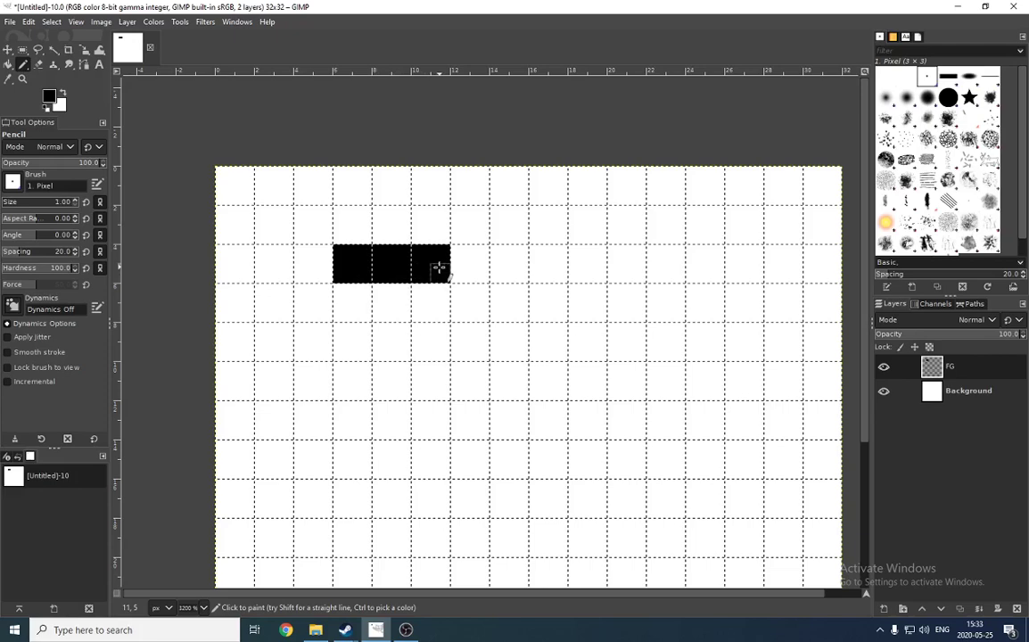
pyautogui.moveTo(461, 273); pyautogui.dragTo(478, 271)
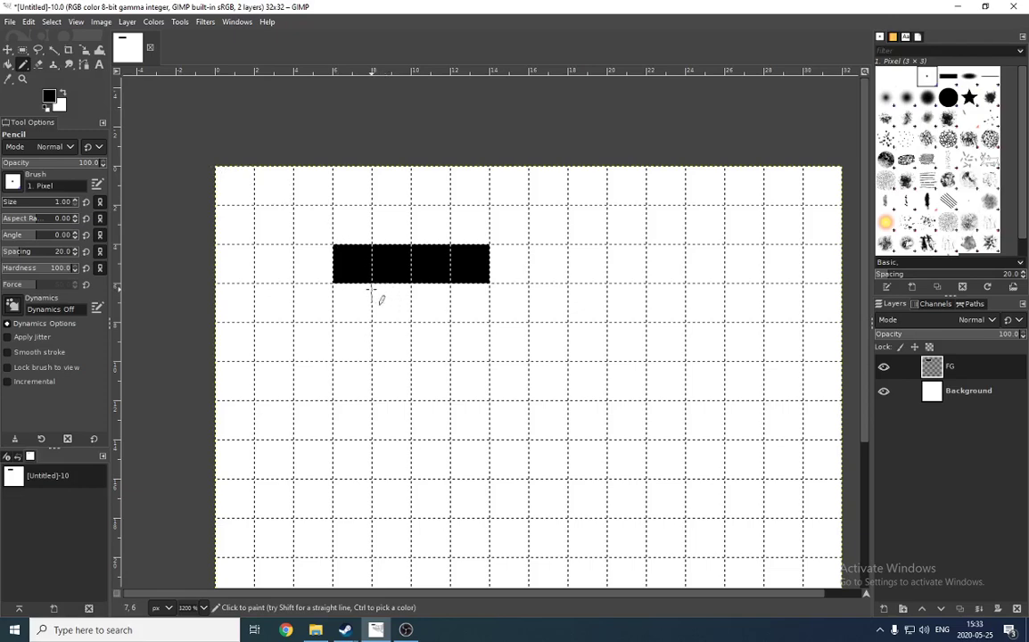
pyautogui.moveTo(360, 294); pyautogui.dragTo(436, 294)
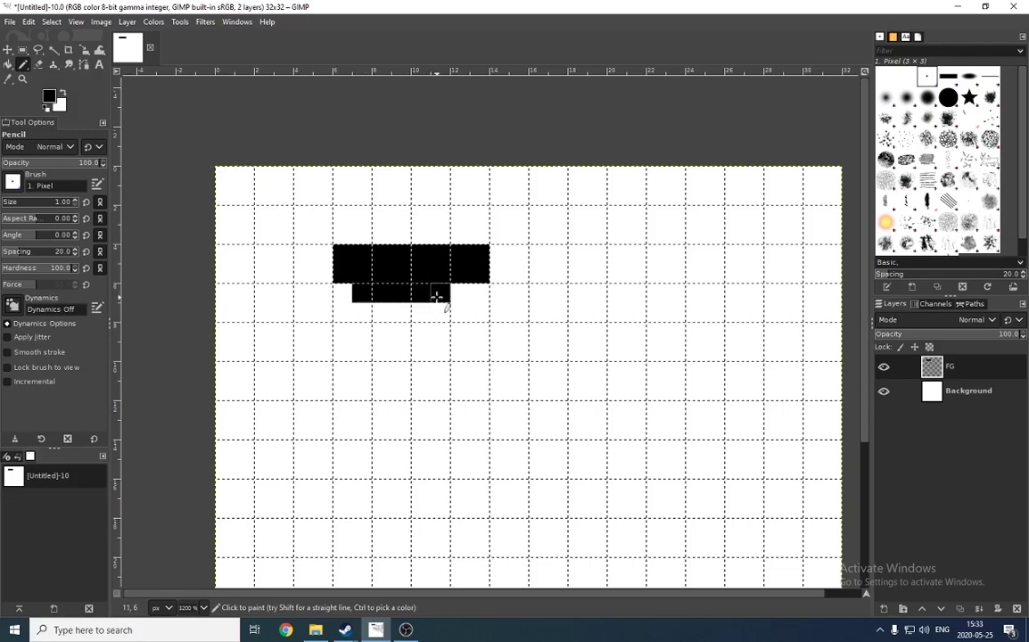
pyautogui.click(535, 276)
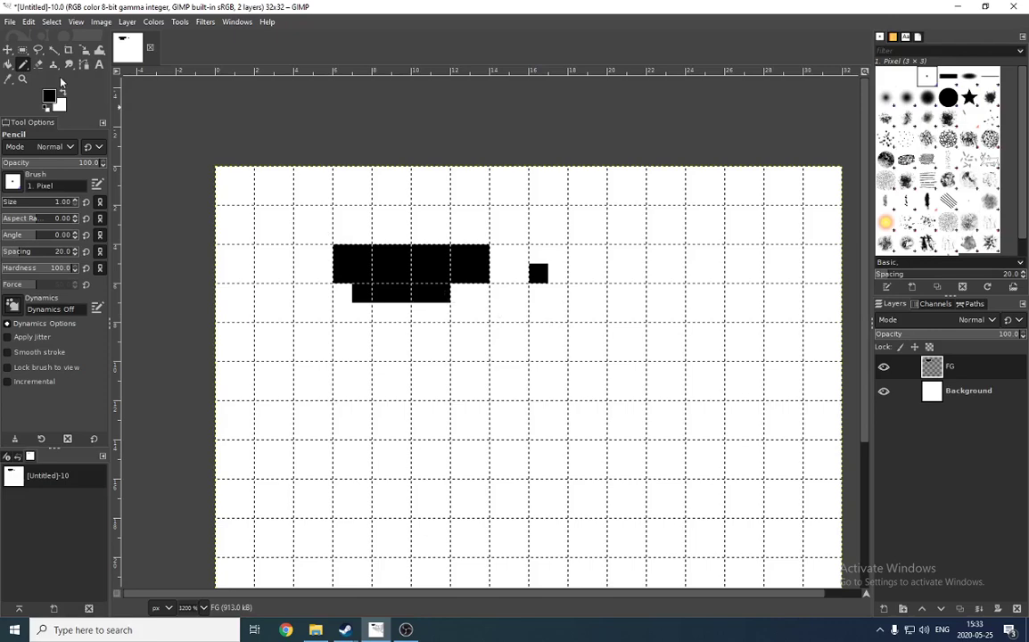
# Delete the test pixels with a rectangle selection and return to the Pencil
pyautogui.click(22, 50)
pyautogui.moveTo(295, 207); pyautogui.dragTo(587, 341)
pyautogui.press('Delete')
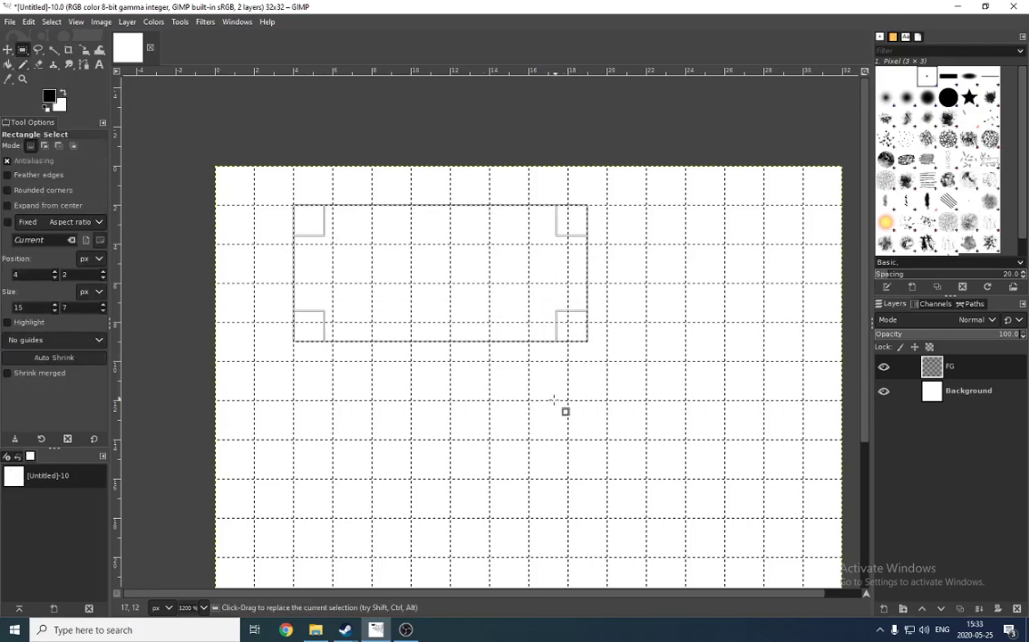
pyautogui.hotkey('ctrl', 'shift', 'a')
pyautogui.click(23, 64)
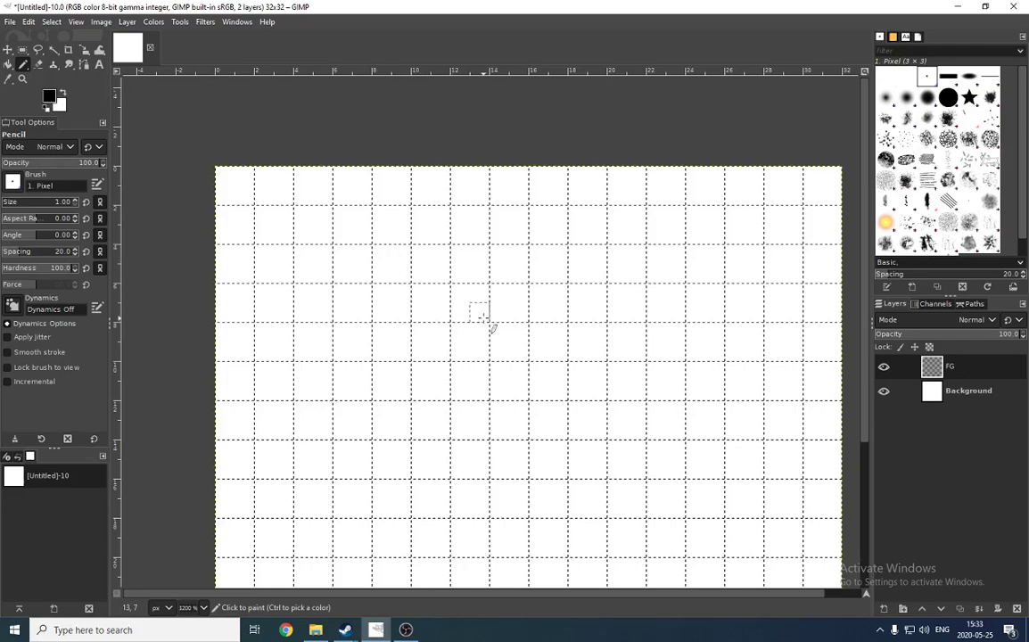
pyautogui.moveTo(483, 317); pyautogui.dragTo(382, 240)
pyautogui.moveTo(471, 261); pyautogui.dragTo(522, 278)
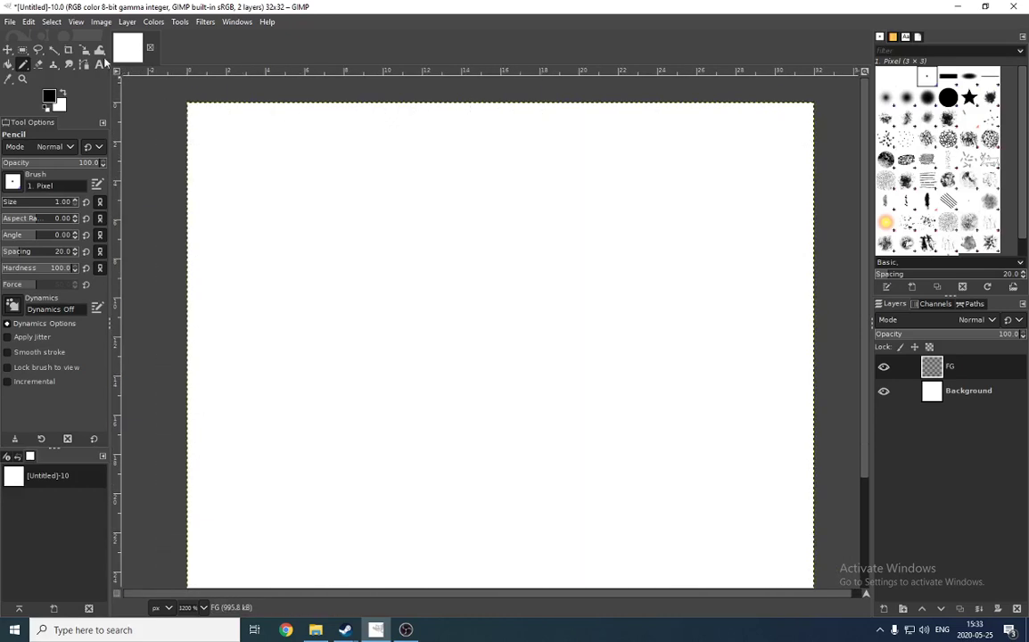
pyautogui.click(101, 22)
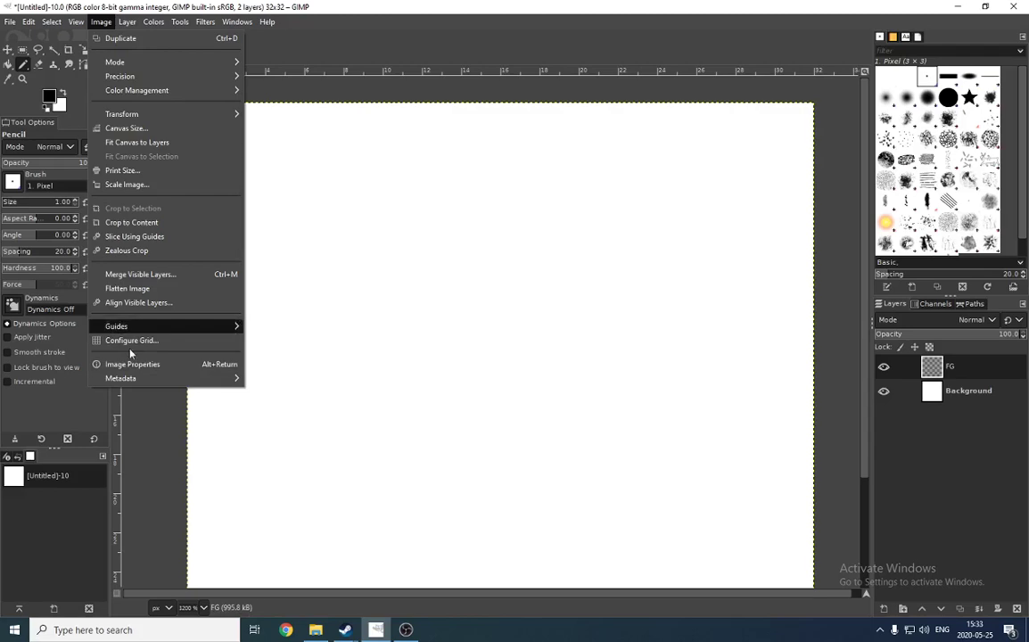
pyautogui.click(69, 51)
pyautogui.click(75, 22)
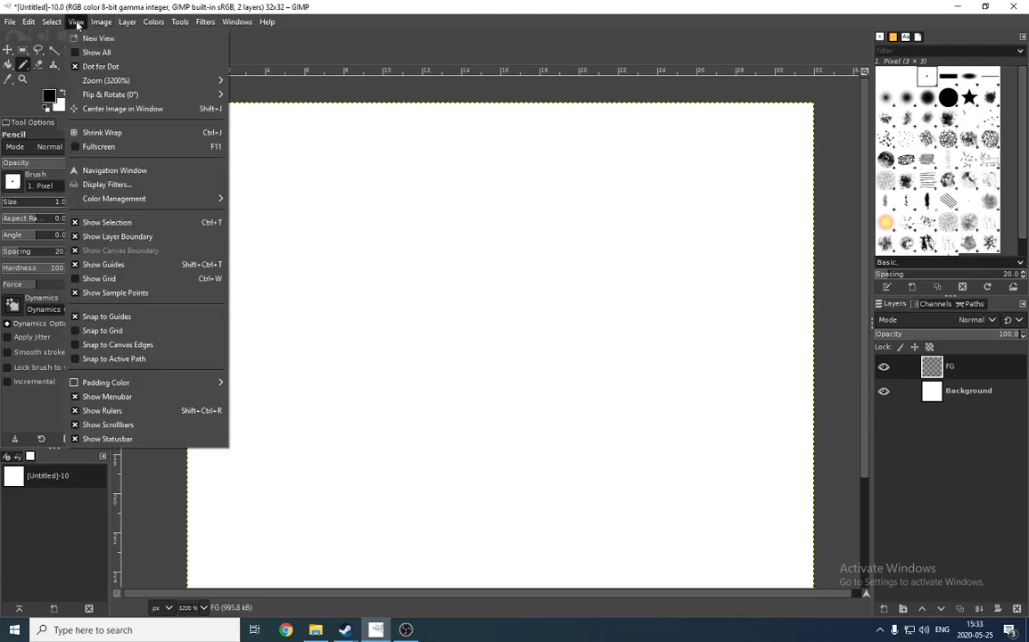
pyautogui.click(111, 279)
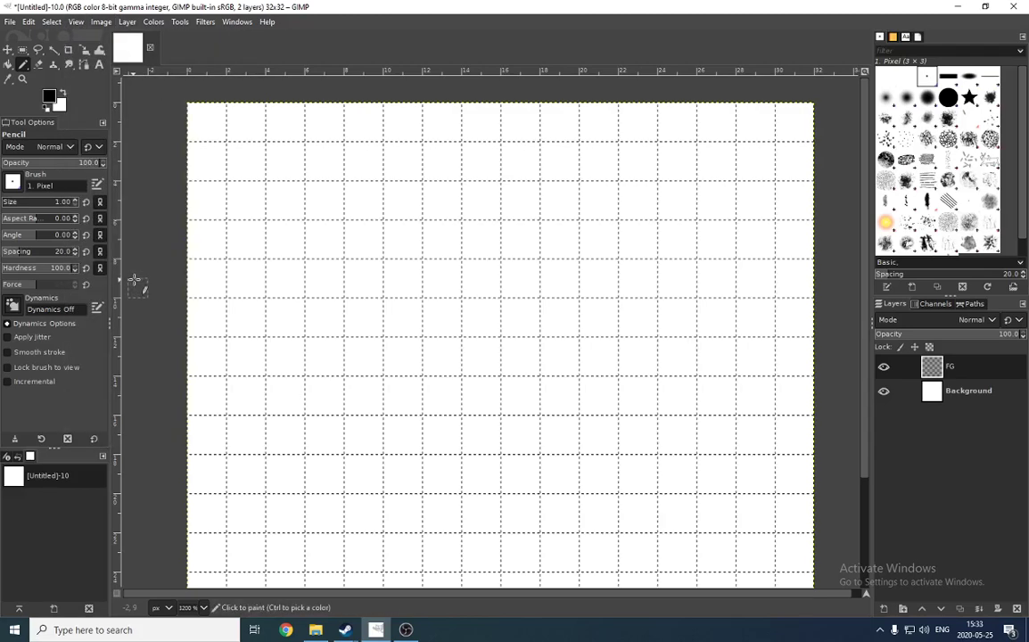
pyautogui.click(76, 21)
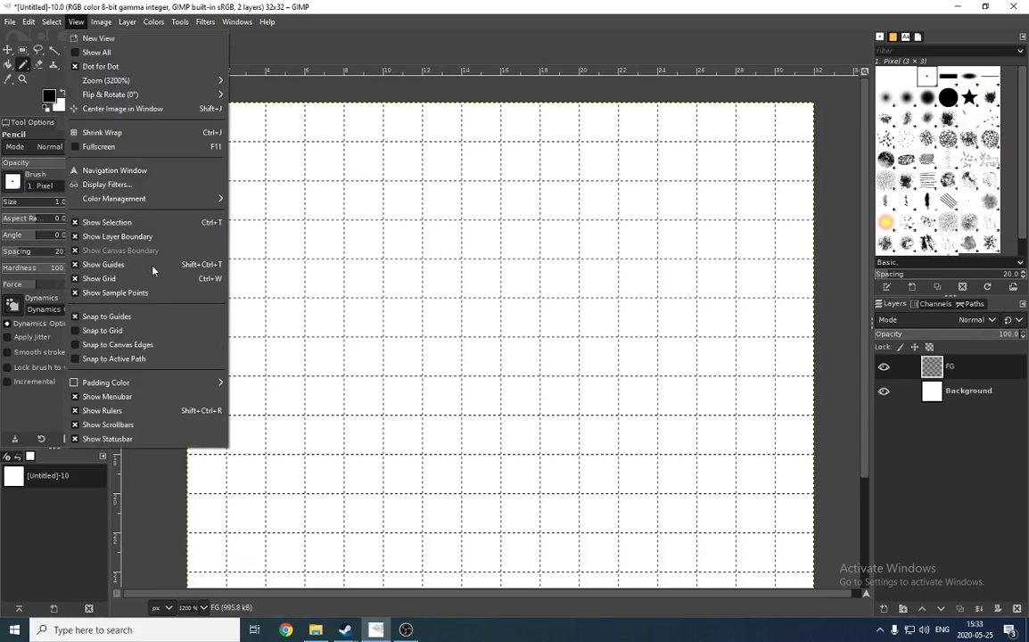
pyautogui.click(107, 278)
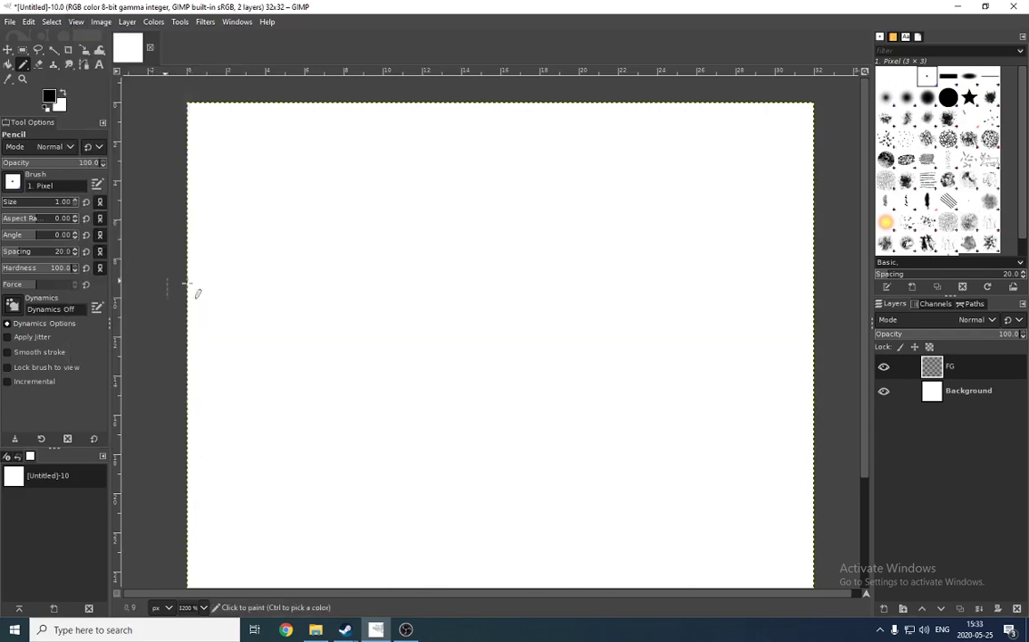
pyautogui.click(75, 21)
pyautogui.click(111, 278)
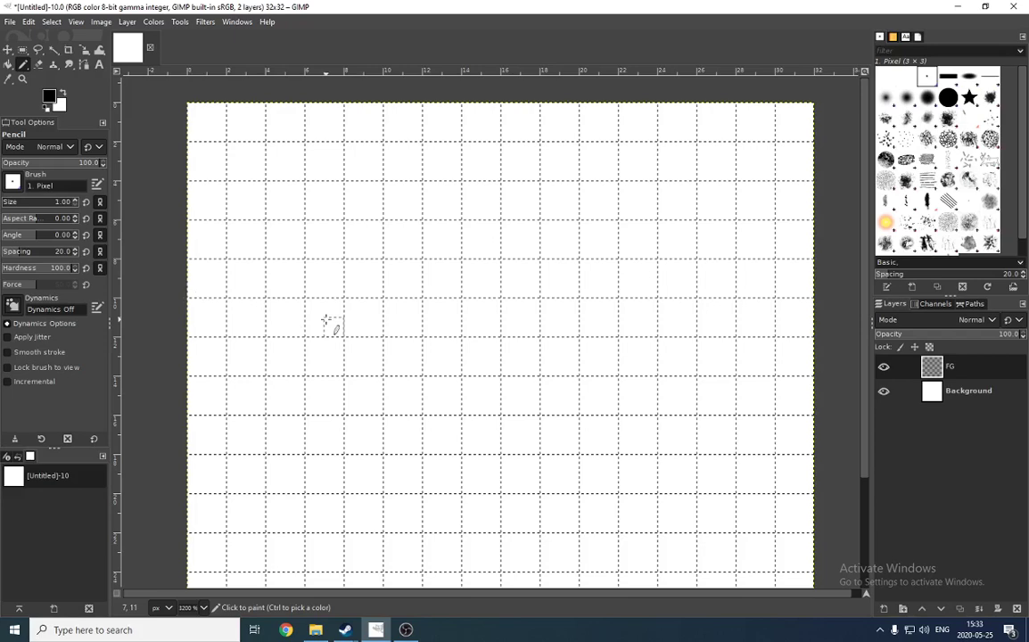
pyautogui.hotkey('ctrl', 'w')
pyautogui.hotkey('ctrl', 'w')
pyautogui.hotkey('ctrl', 'w')
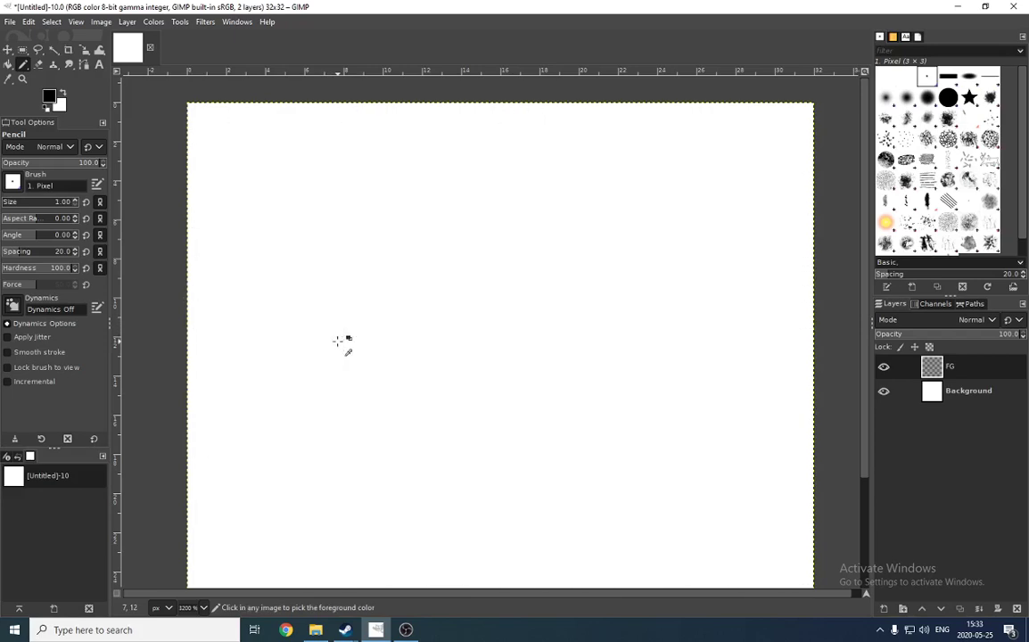
# Assign Ctrl+G to Show Grid in the Keyboard Shortcuts editor
pyautogui.click(32, 22)
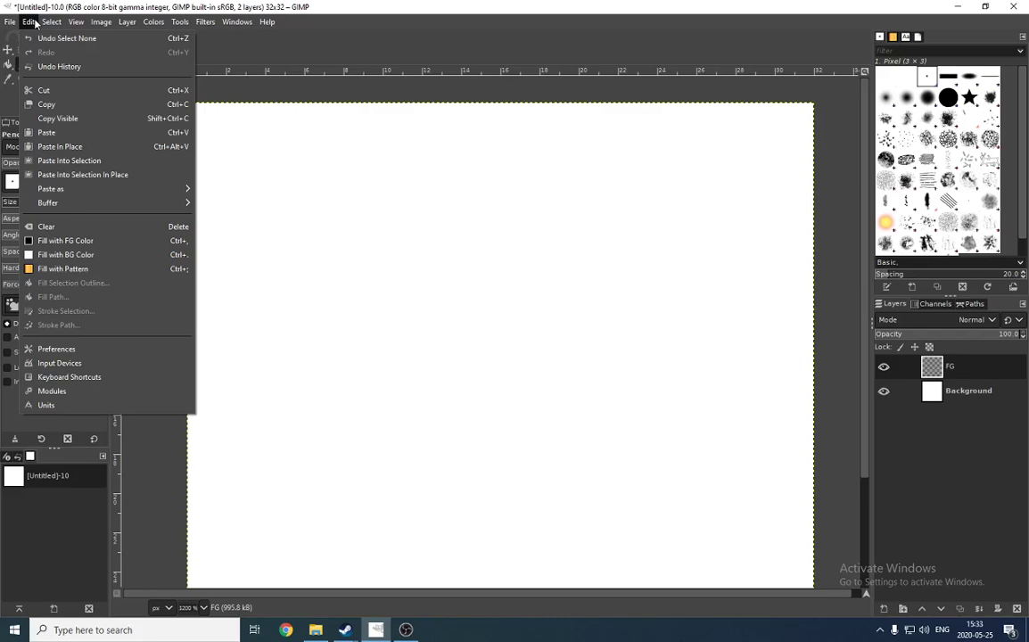
pyautogui.click(109, 377)
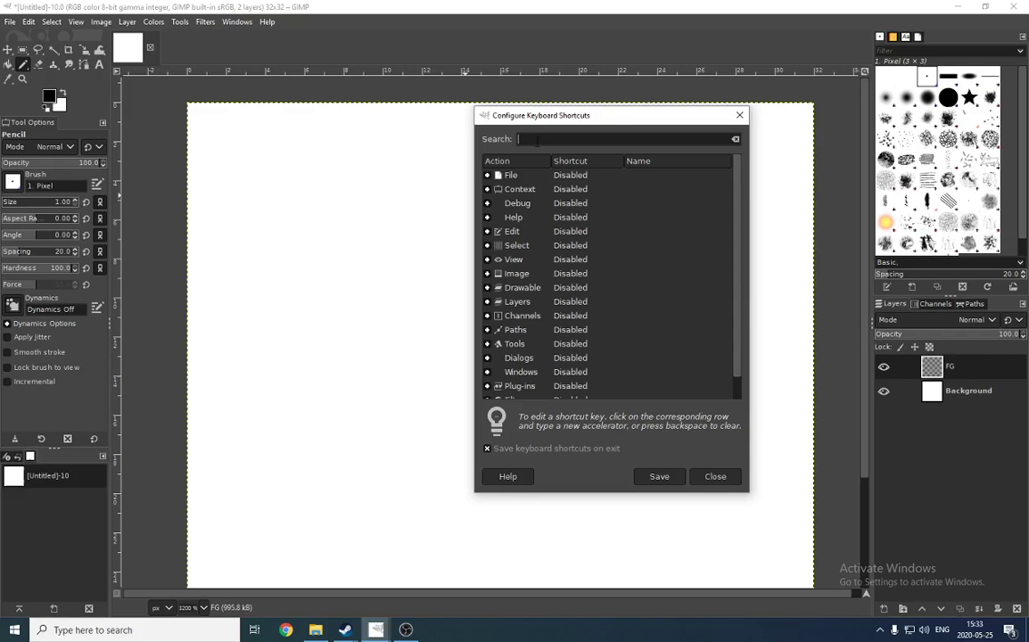
pyautogui.write('Grid')
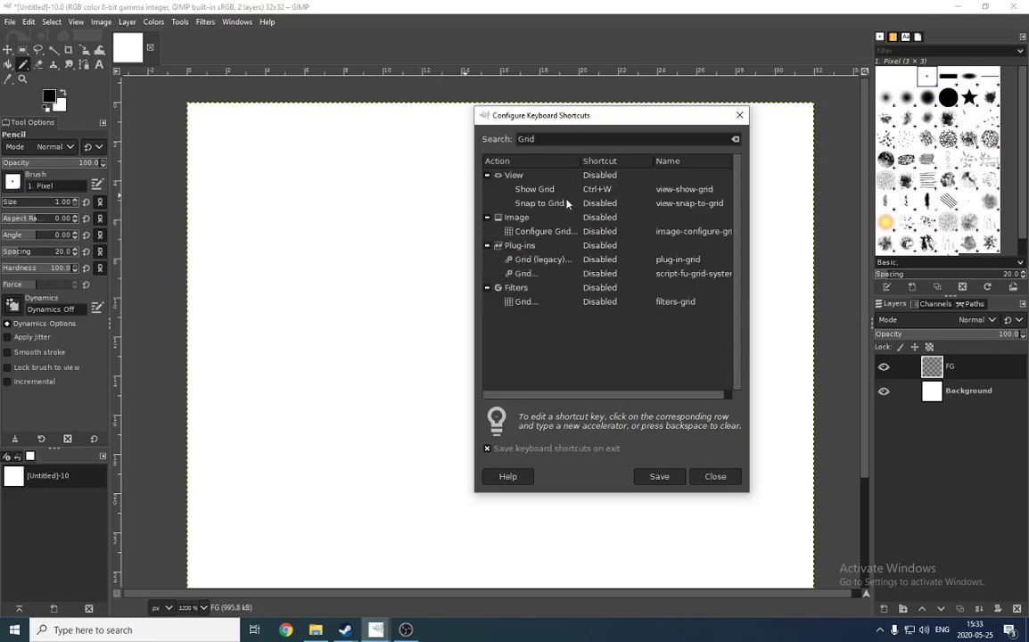
pyautogui.click(532, 191)
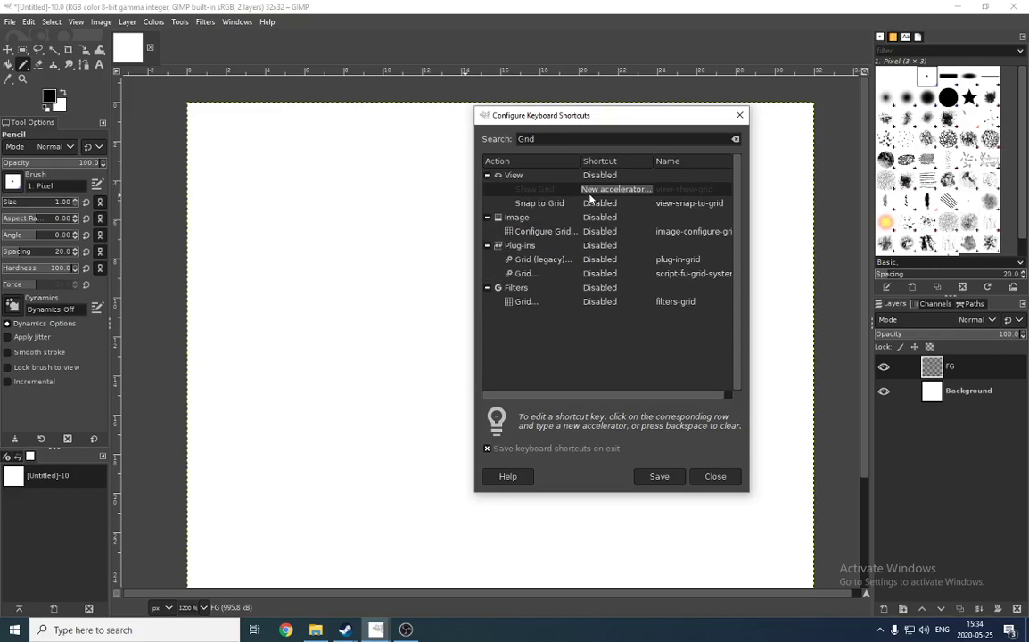
pyautogui.hotkey('ctrl', 'g')
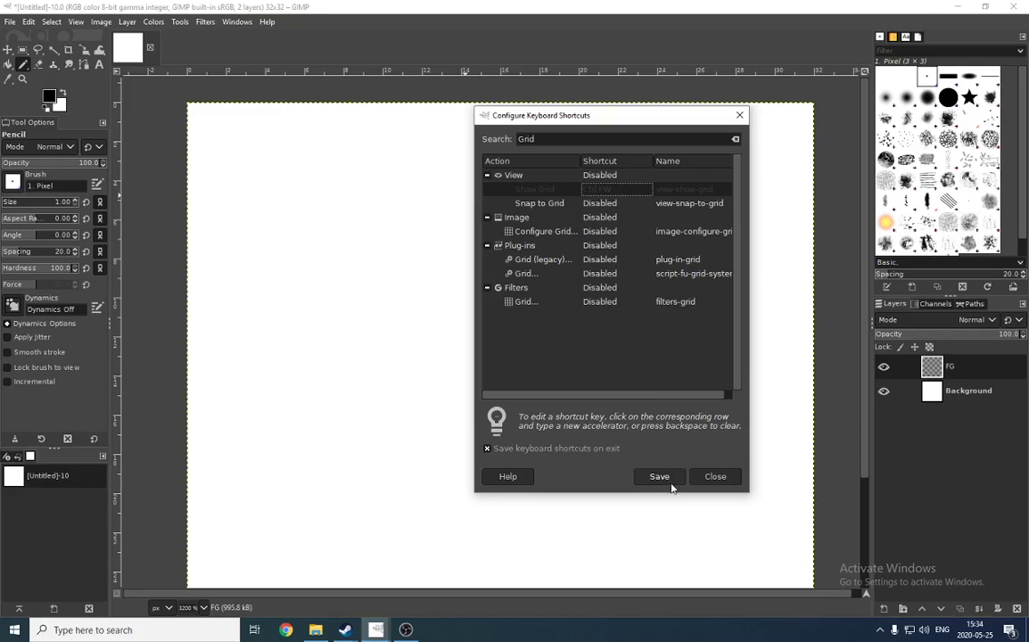
pyautogui.click(716, 476)
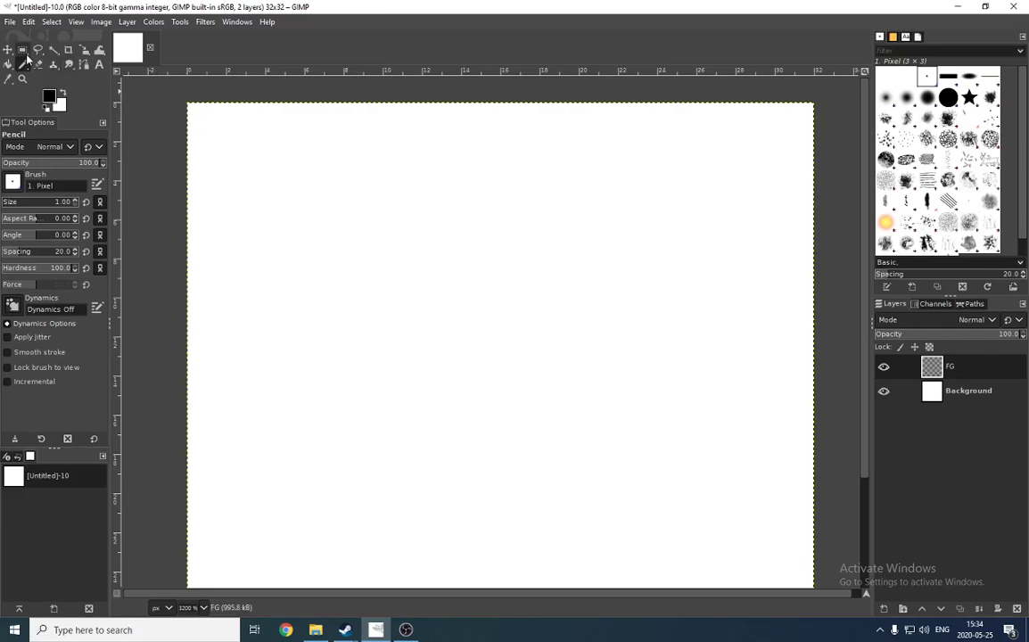
# In Preferences > Default Grid, set Double dashed lines with 2 × 2 pixel spacing
pyautogui.click(31, 23)
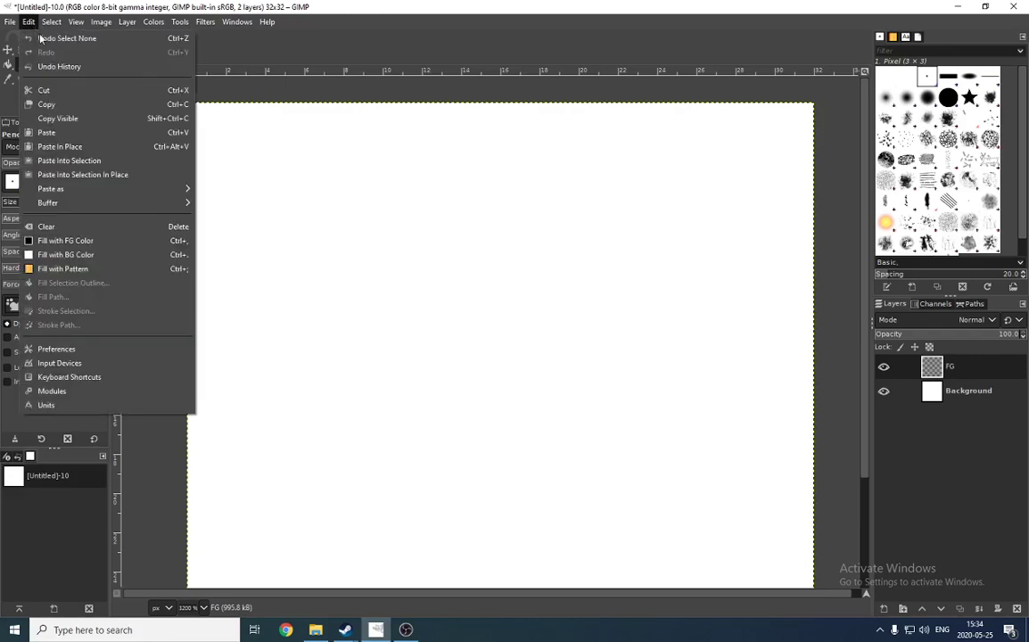
pyautogui.click(90, 348)
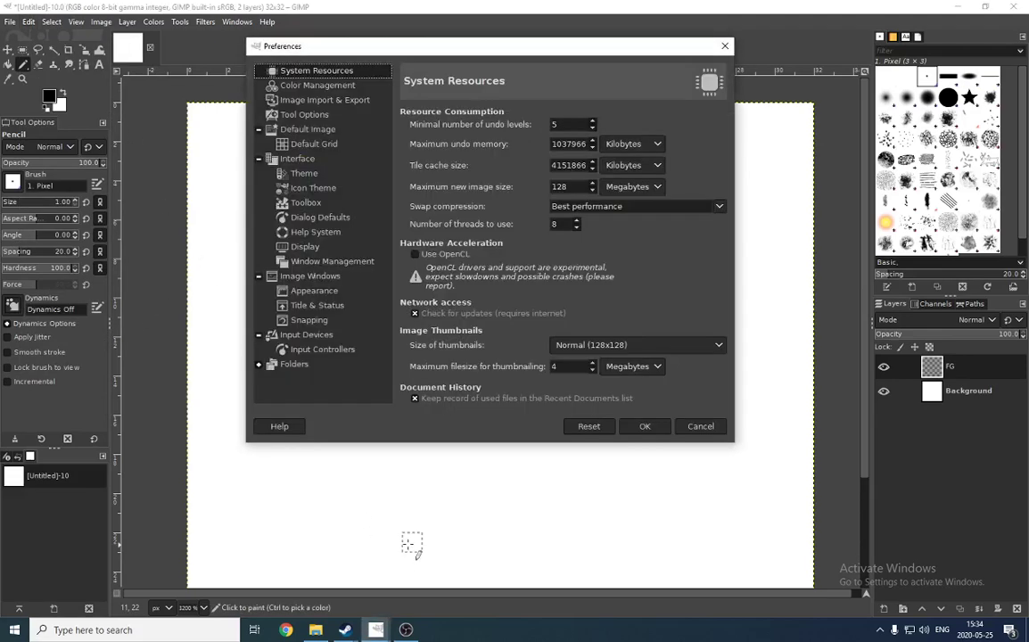
pyautogui.click(302, 145)
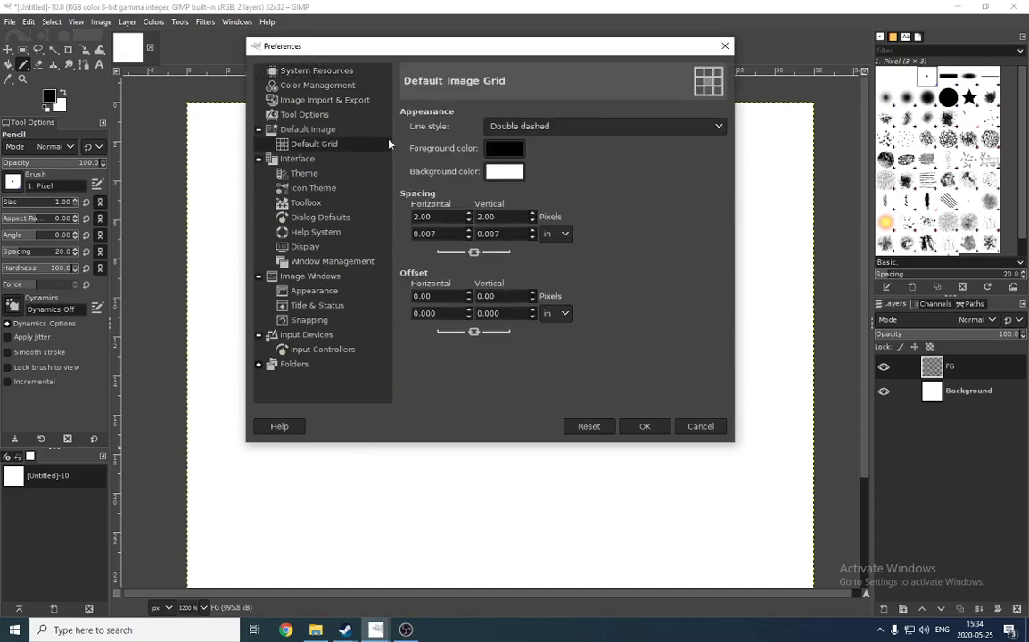
pyautogui.moveTo(505, 53); pyautogui.dragTo(461, 110)
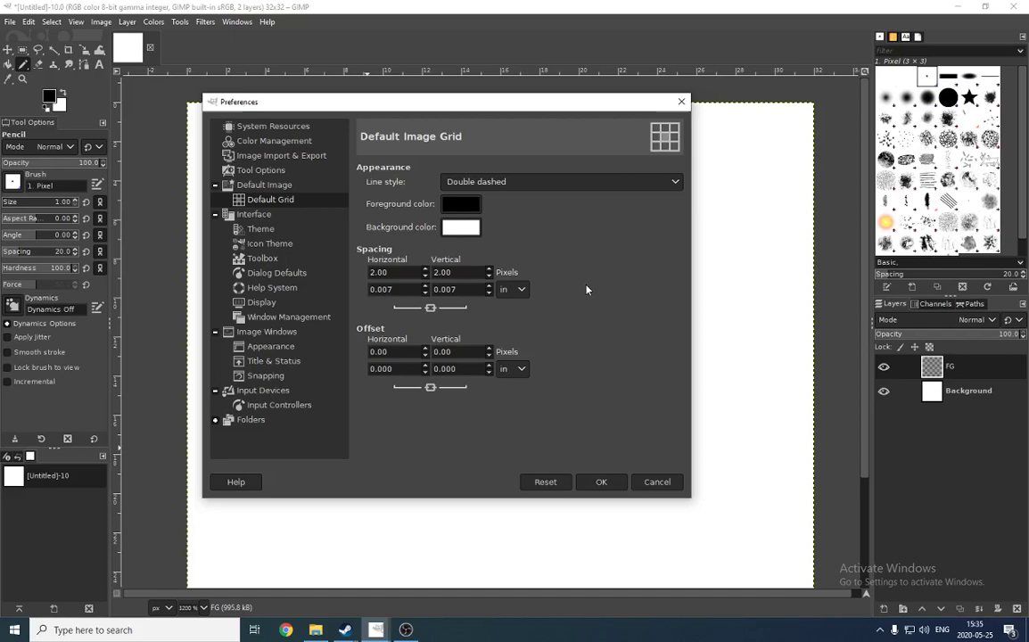
pyautogui.click(599, 482)
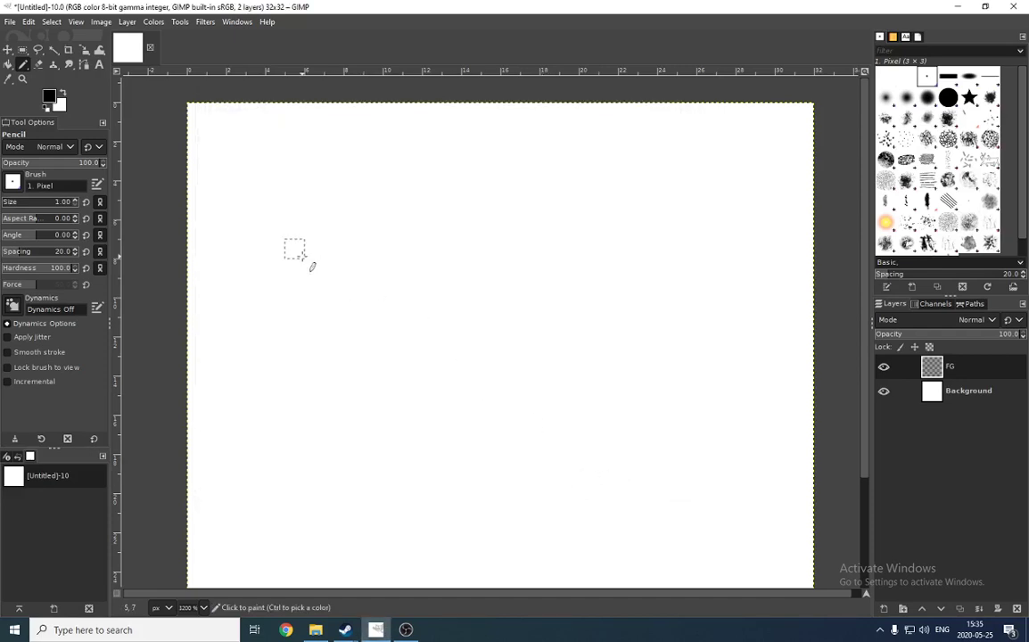